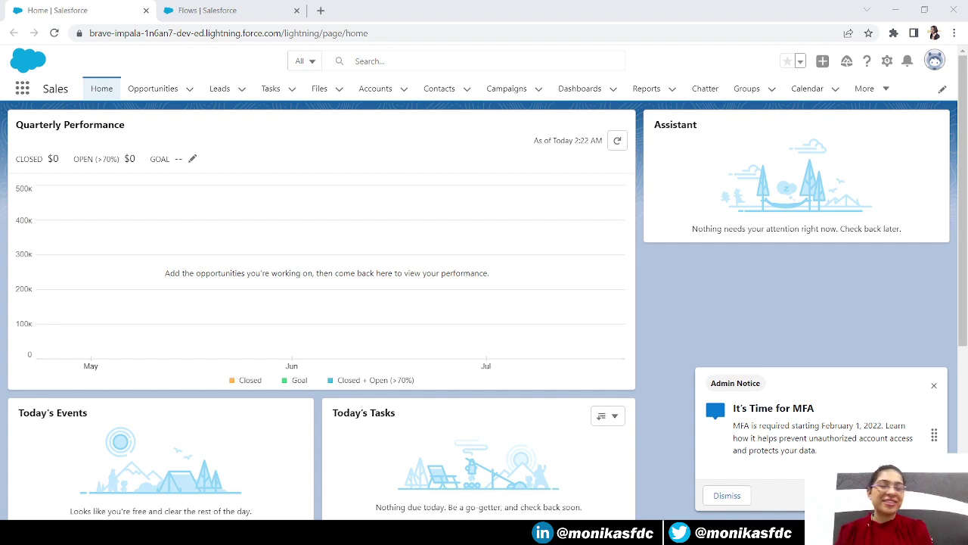
Create a new Schedule-Triggered Flow from the Flows setup page.
key("ctrl+Tab")
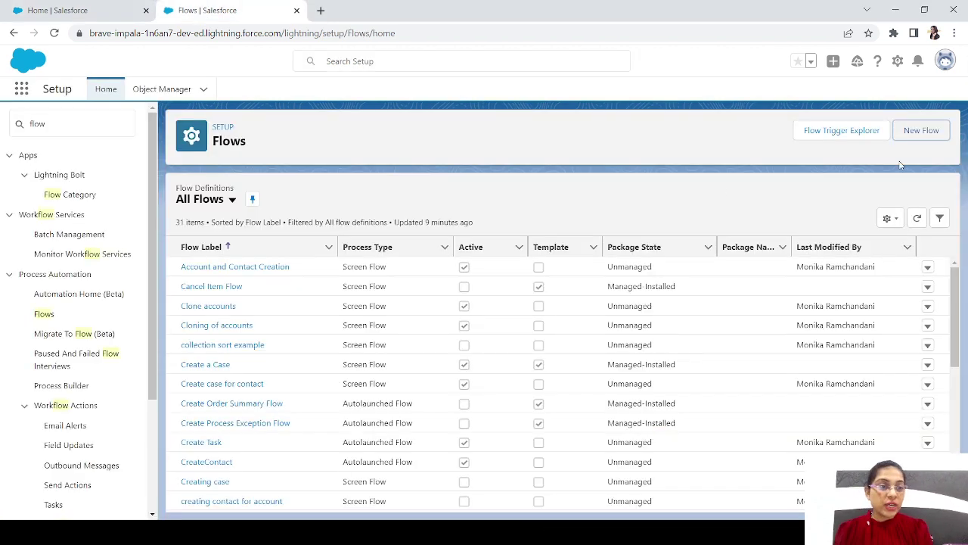
left_click(930, 138)
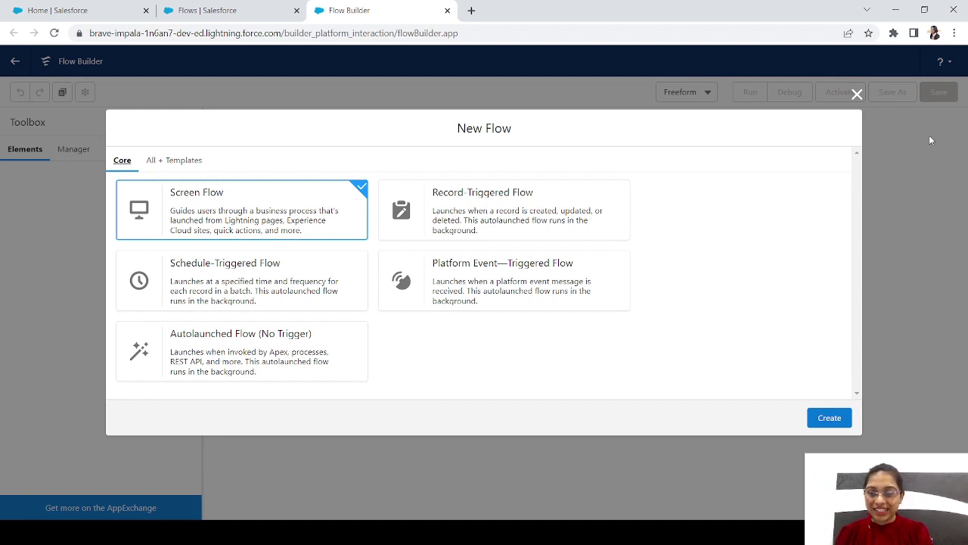
left_click(264, 281)
left_click(830, 420)
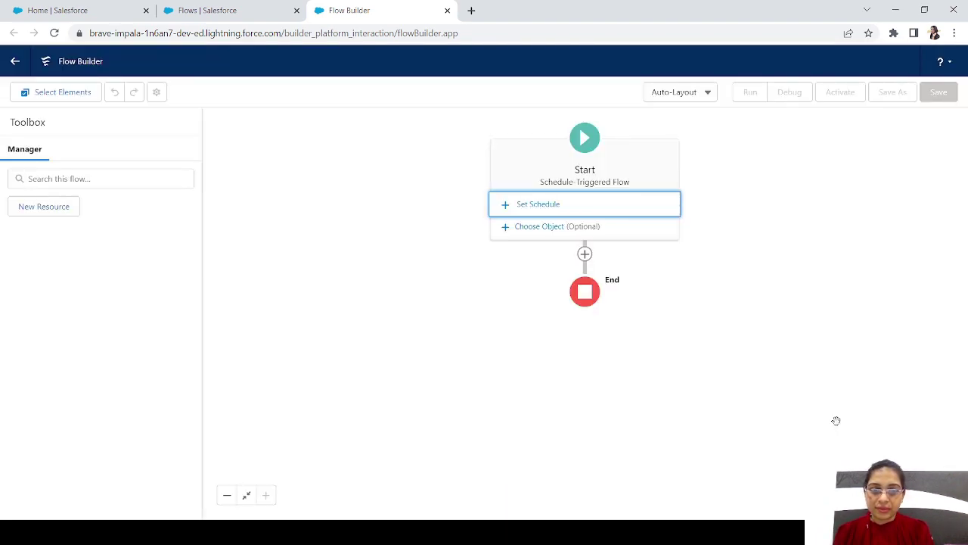
Schedule the flow to start on Apr 24, 2022 at 12:00 AM with a Weekly frequency.
left_click(534, 207)
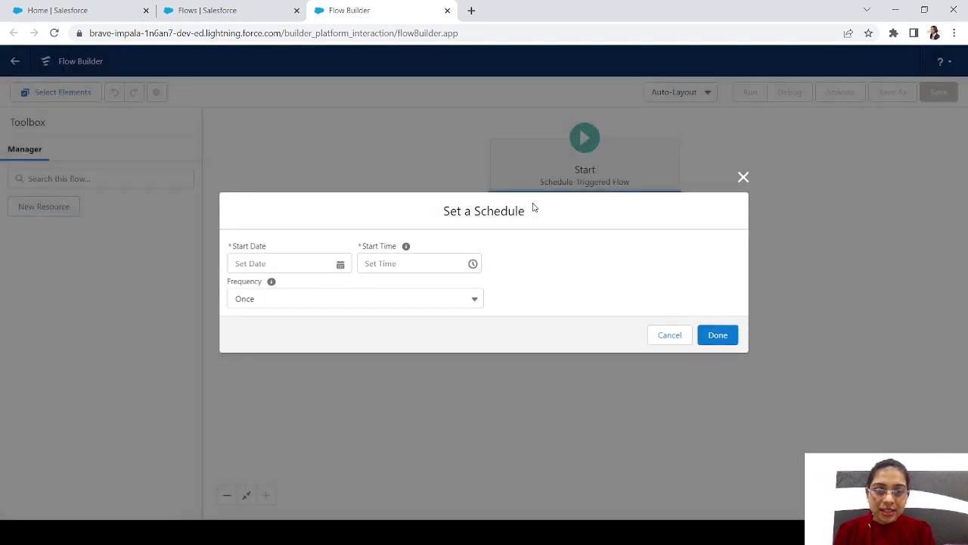
left_click(285, 262)
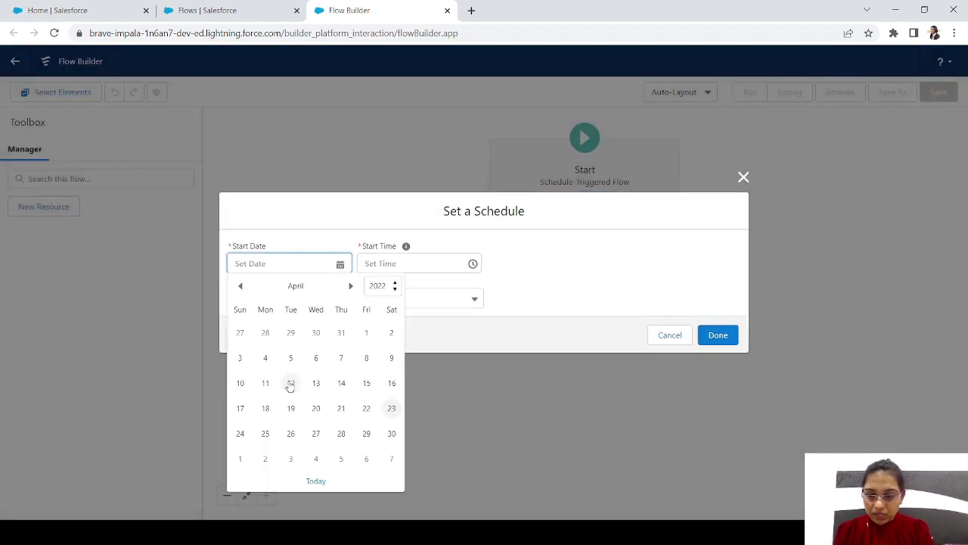
left_click(240, 434)
left_click(411, 259)
left_click(422, 289)
left_click(326, 298)
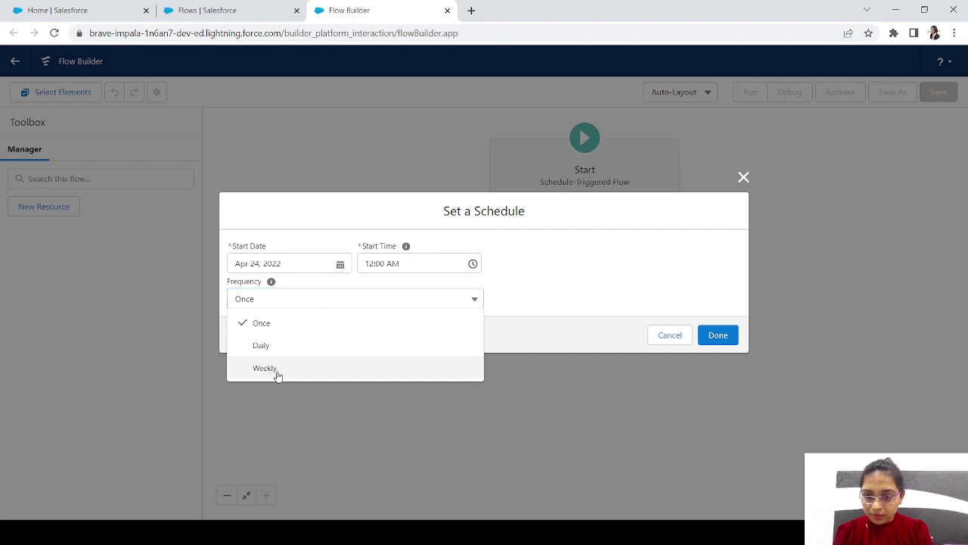
left_click(266, 368)
left_click(716, 335)
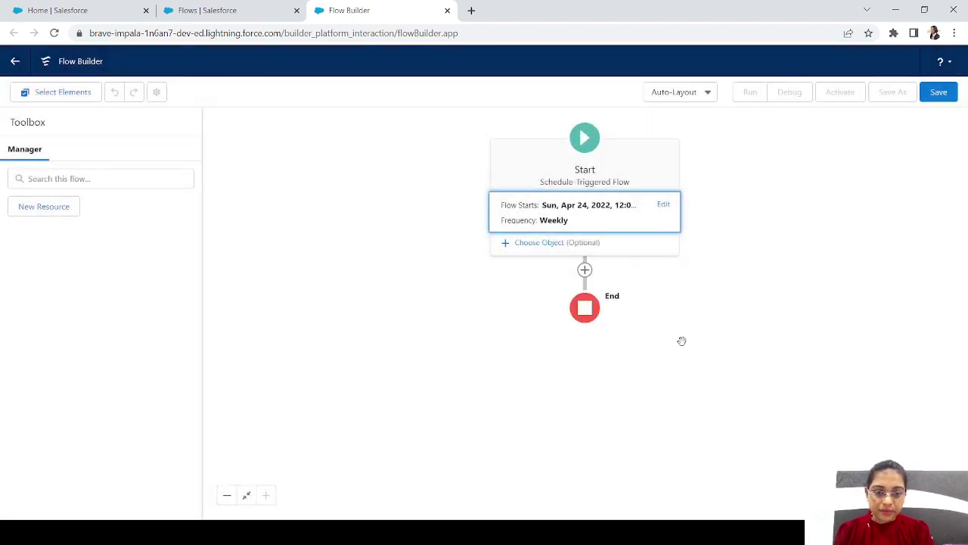
Choose User as the object whose records the scheduled flow runs for.
left_click(556, 244)
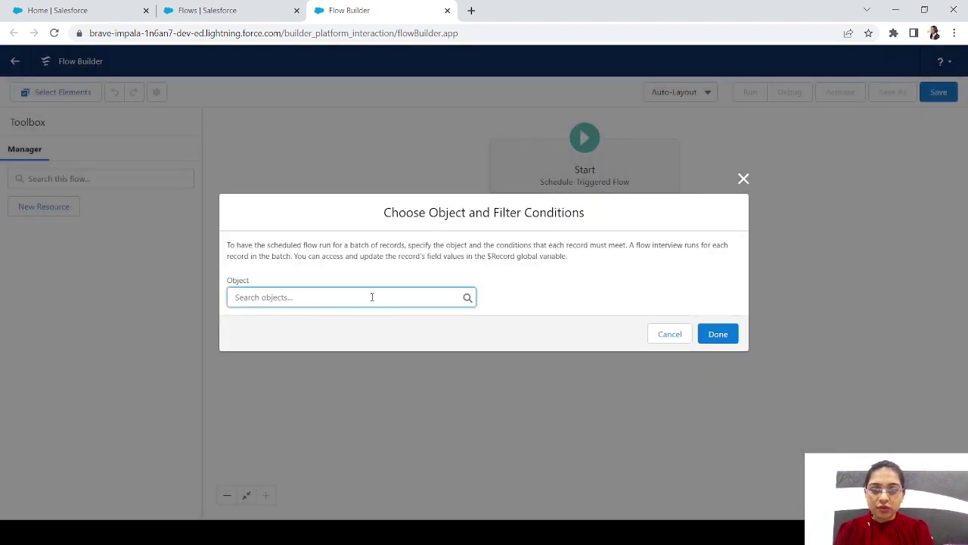
left_click(371, 296)
type("users")
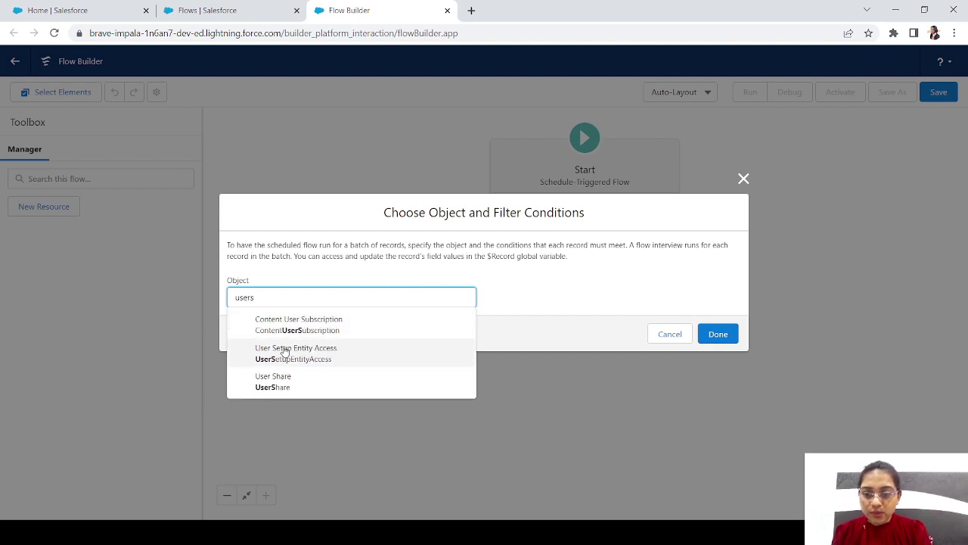
key("BackSpace")
left_click_drag(473, 337, 473, 360)
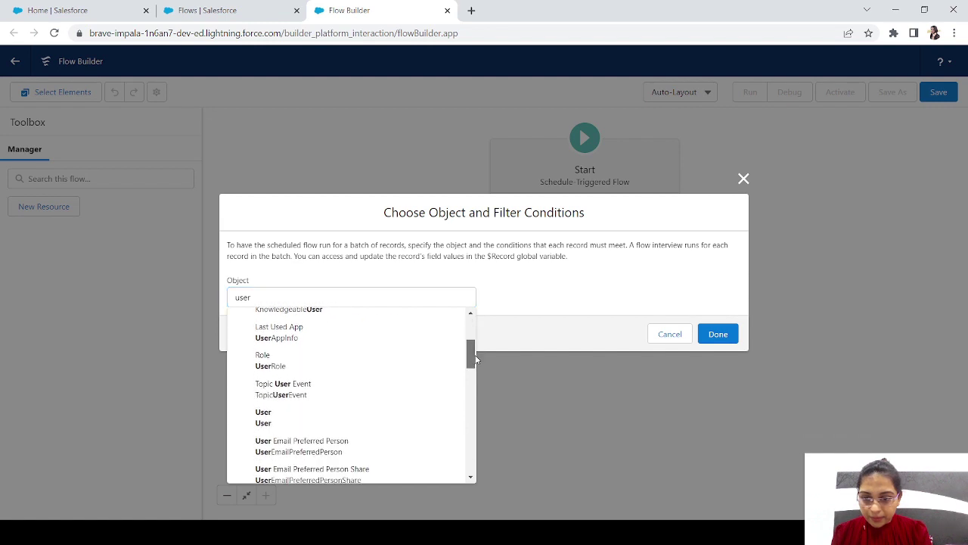
left_click(298, 423)
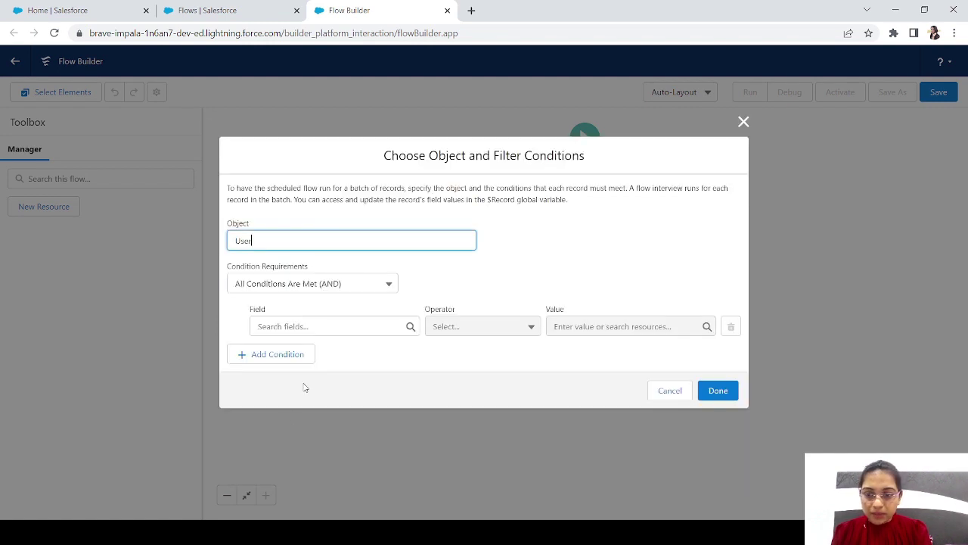
Filter the User records with the condition IsActive Equals {!$GlobalConstant.True} and finish the object setup.
left_click(327, 323)
type("isac")
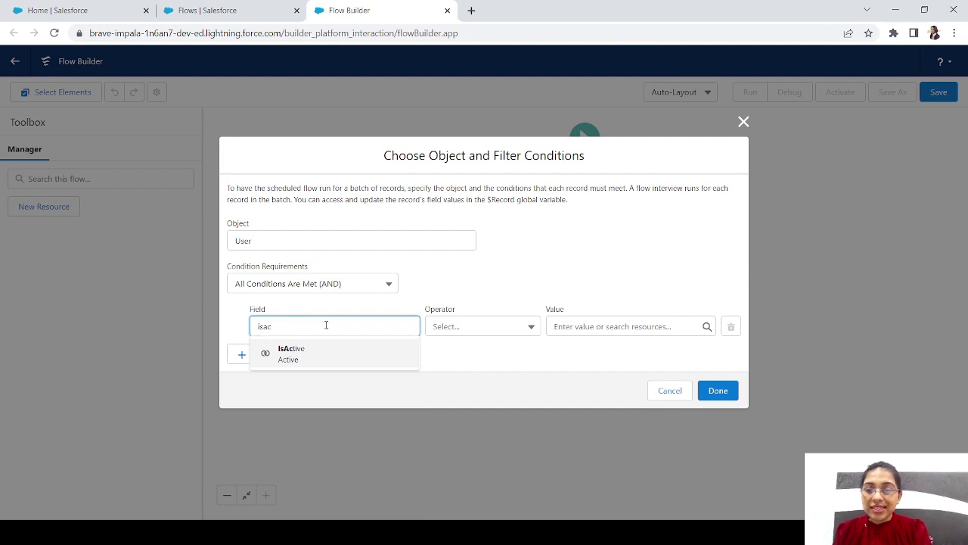
left_click(310, 358)
left_click(511, 326)
left_click(511, 326)
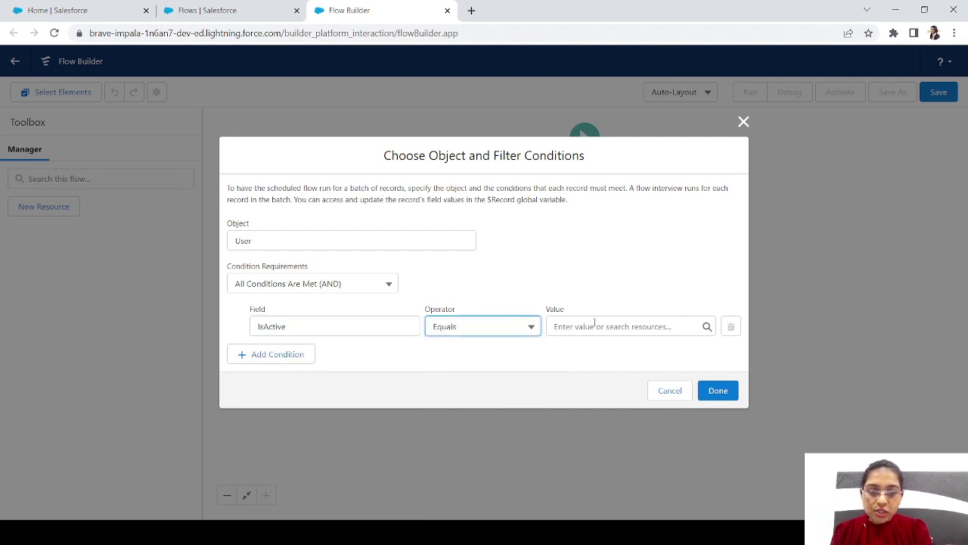
left_click(590, 323)
left_click(616, 402)
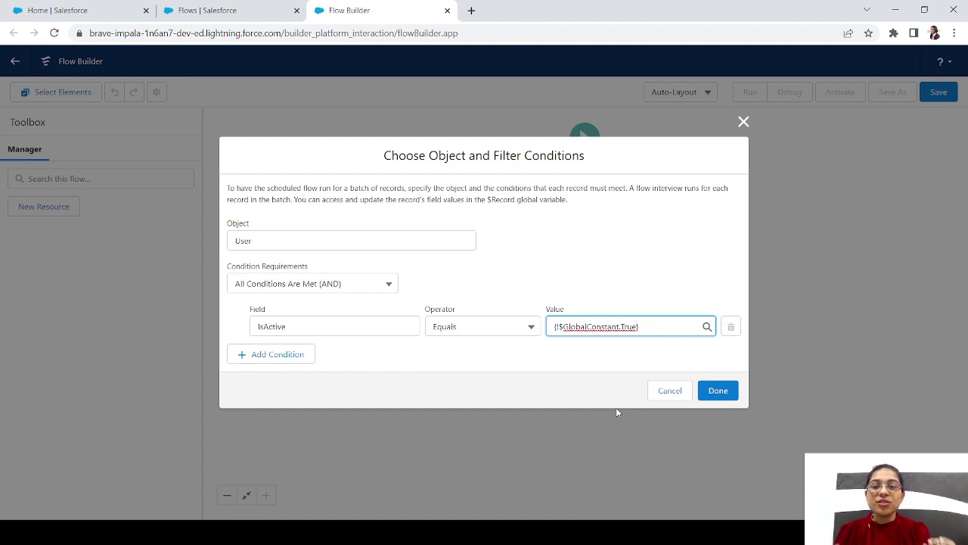
left_click(710, 389)
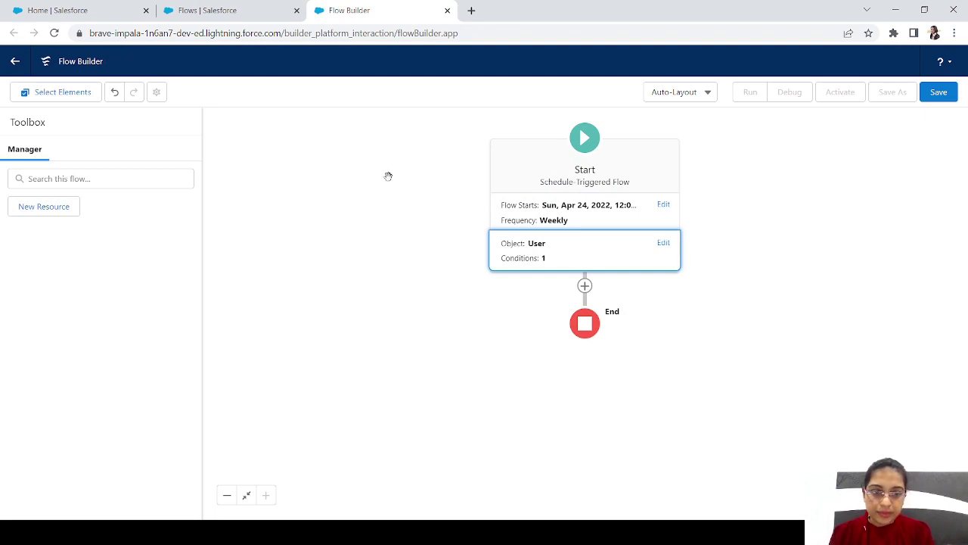
Start a new Formula resource with the API name LastLoginCheck.
left_click(44, 206)
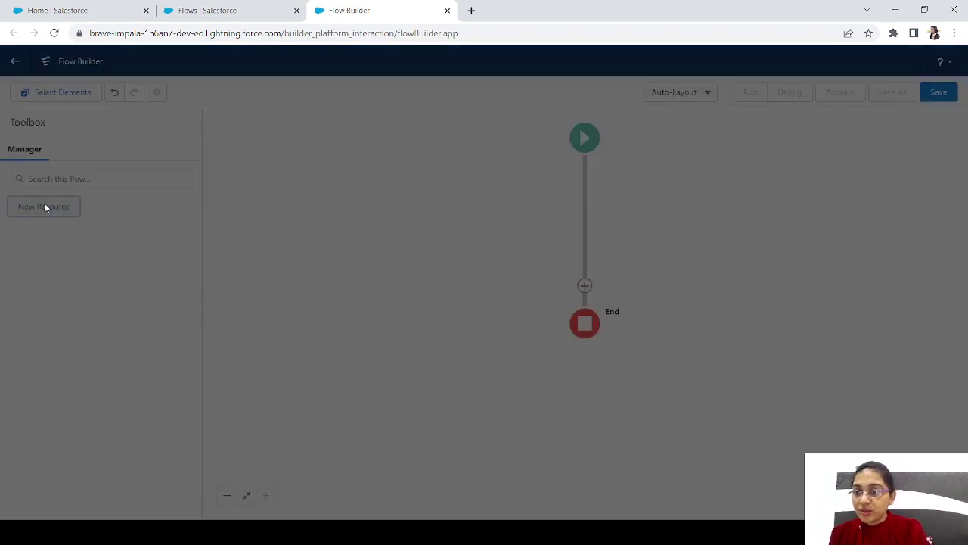
left_click(300, 239)
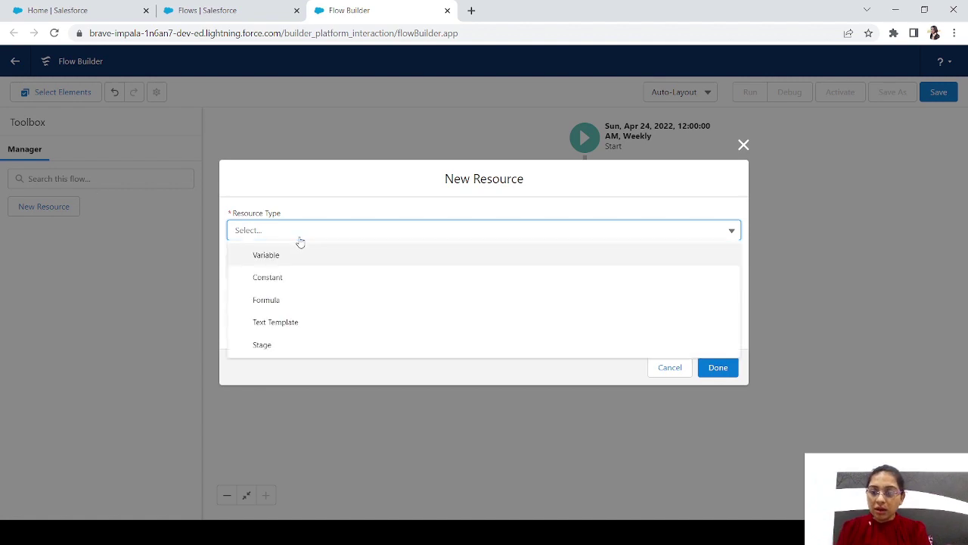
left_click(286, 303)
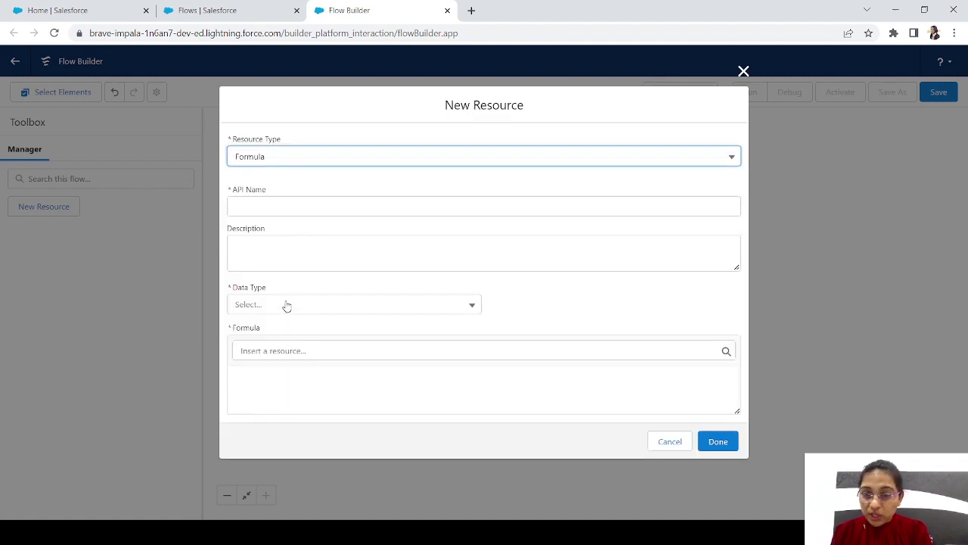
left_click(307, 205)
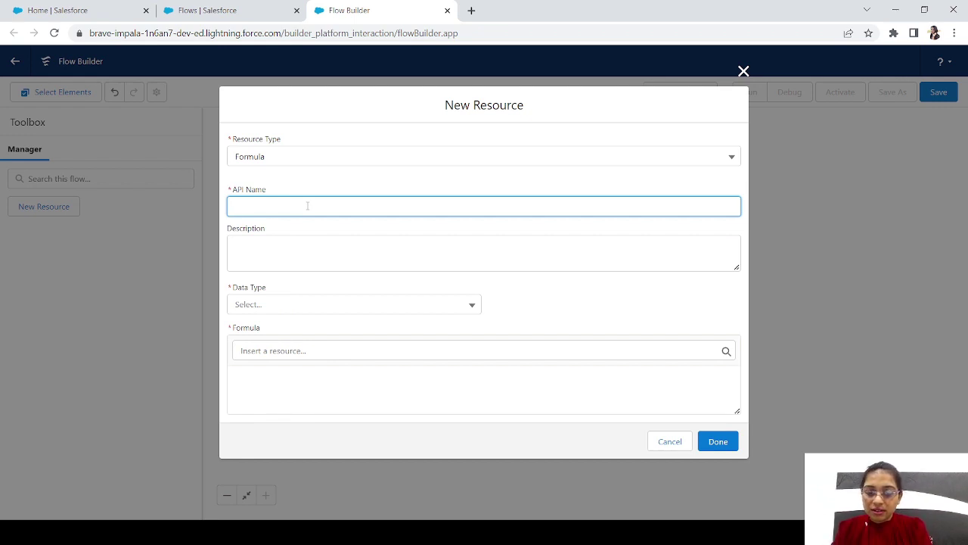
type("Is")
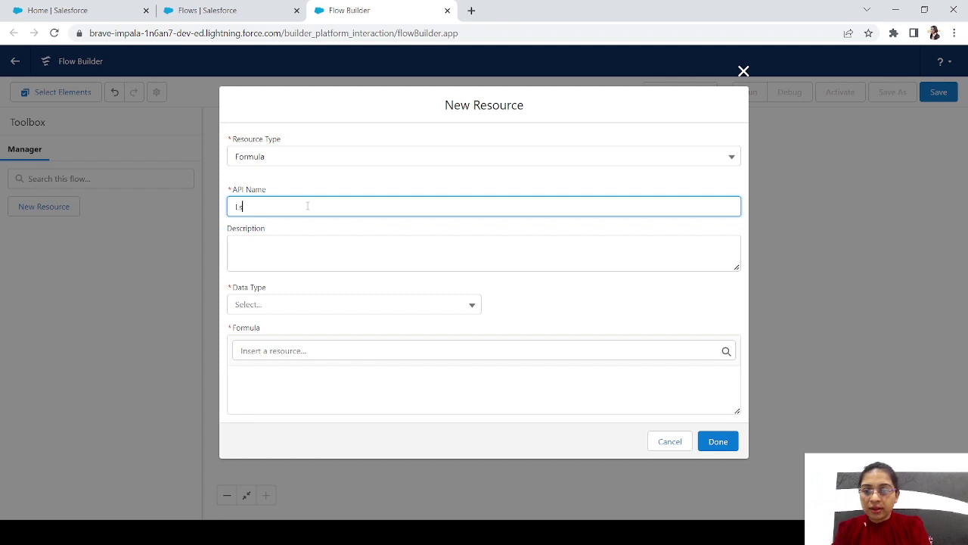
type("st Logi")
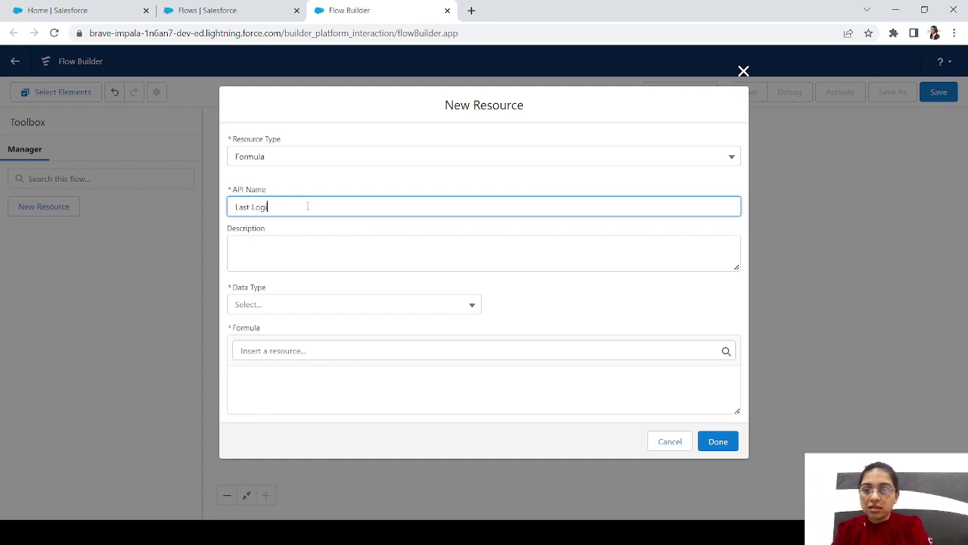
type("n Ch")
key("BackSpace")
type("ehc")
key("BackSpace")
key("BackSpace")
key("BackSpace")
type("heck")
key("Tab")
Describe the formula resource as "It will check if the last login date is before 90 days." and set its data type to Date/Time.
type("It will check if the last login date is before")
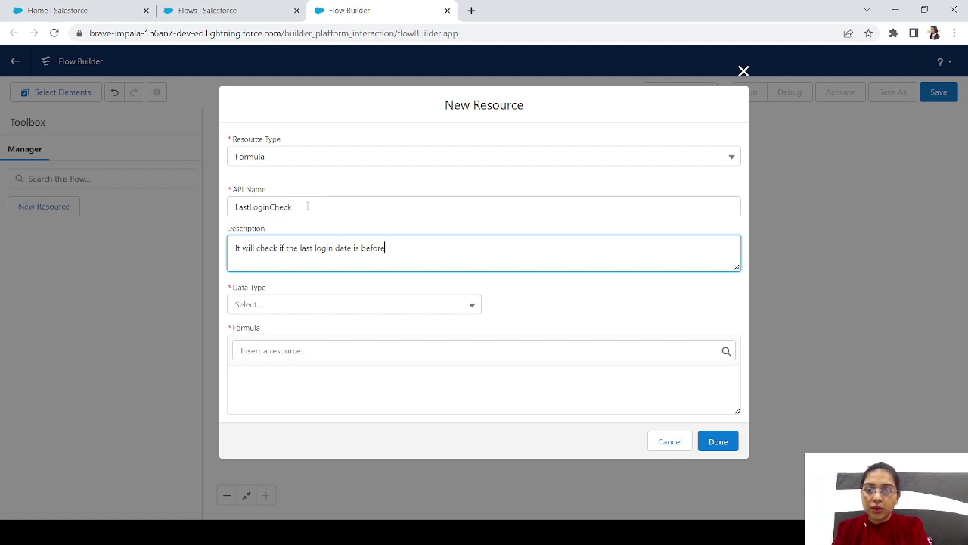
type(" 90 days.")
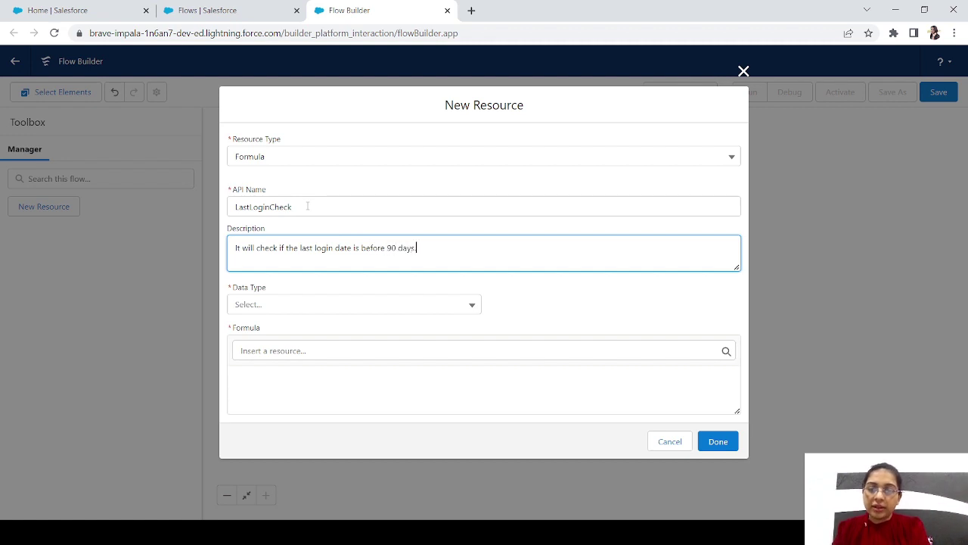
left_click(277, 298)
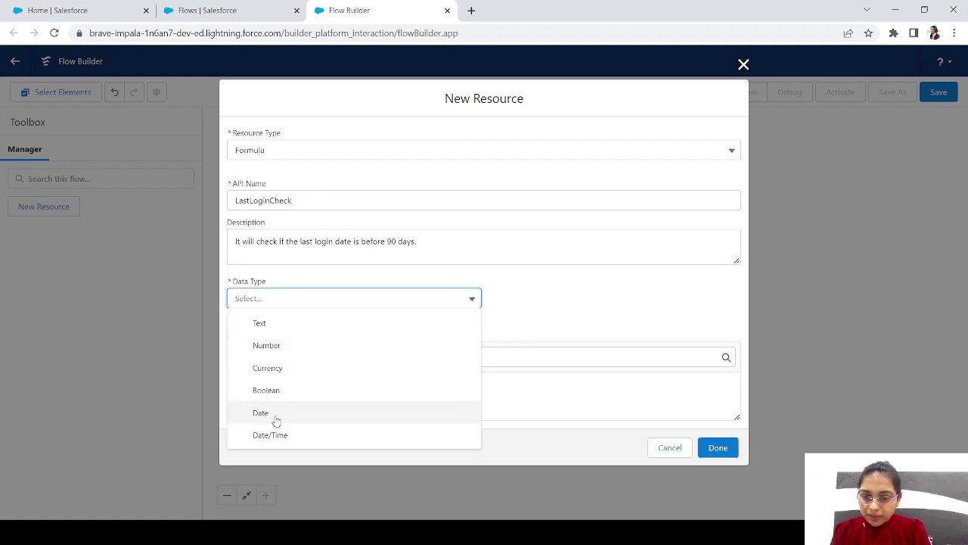
left_click(275, 434)
Enter NOW() - 90 as the formula of the LastLoginCheck resource and finish creating it.
left_click(295, 385)
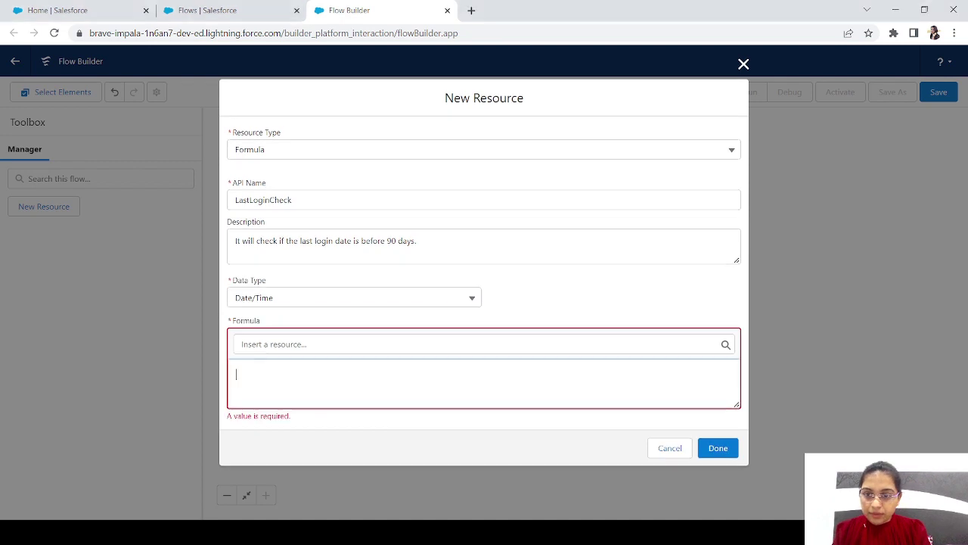
type("NOW")
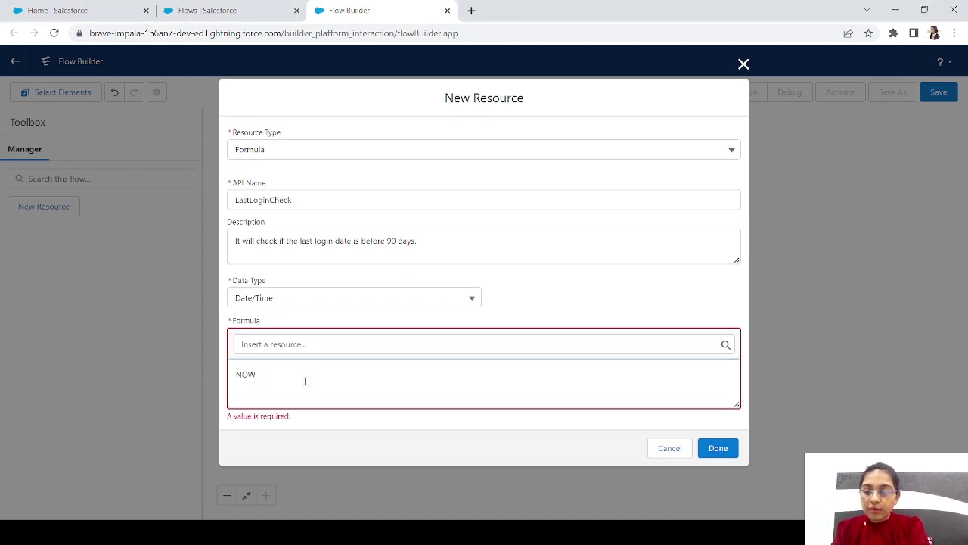
type("() - 90")
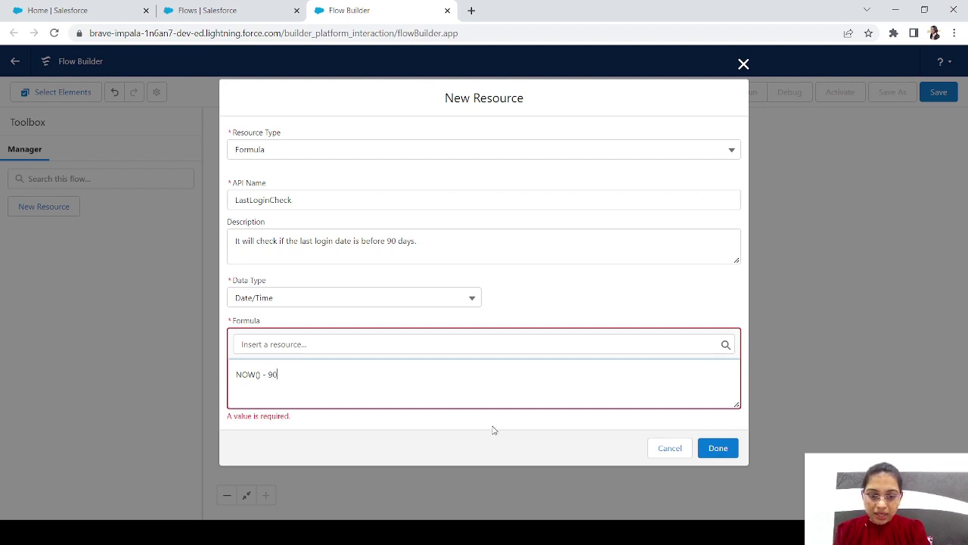
left_click(494, 426)
left_click(717, 447)
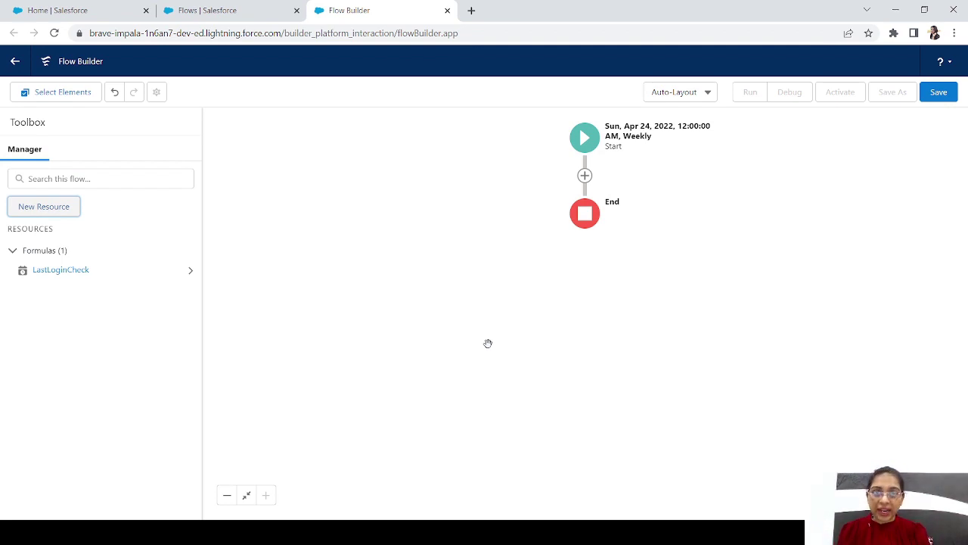
left_click(822, 315)
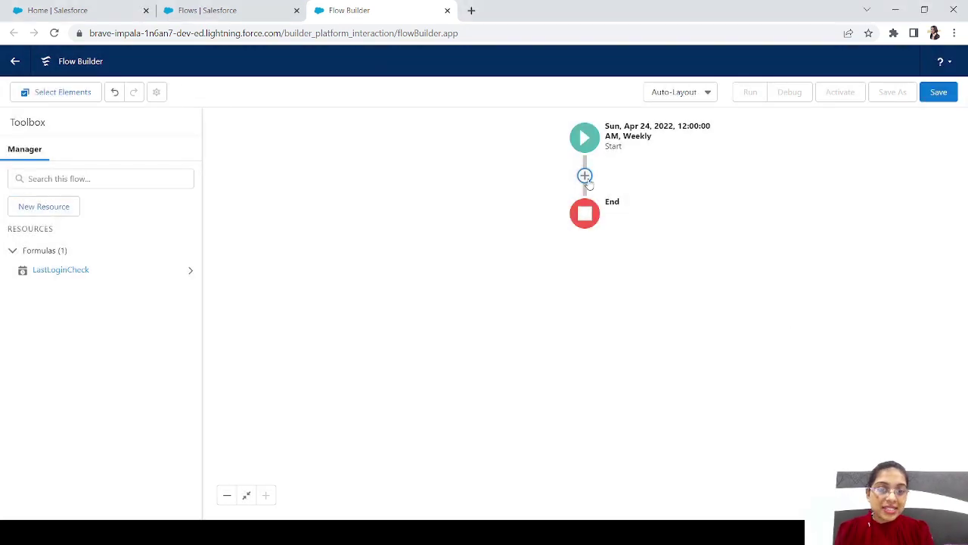
Add a Decision element after Start, labelled Last Login Check with the API name Last_Login_Check.
left_click(585, 176)
left_click(550, 366)
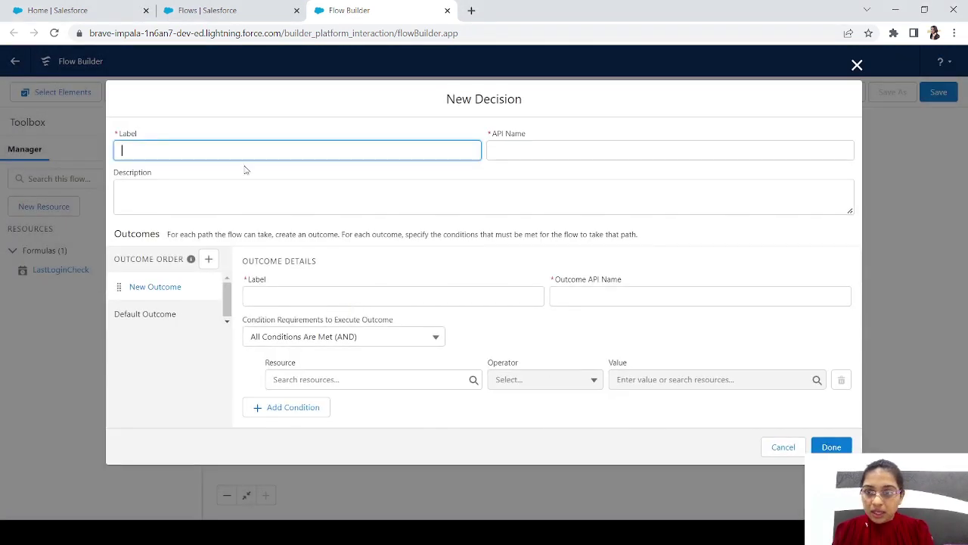
type("Last")
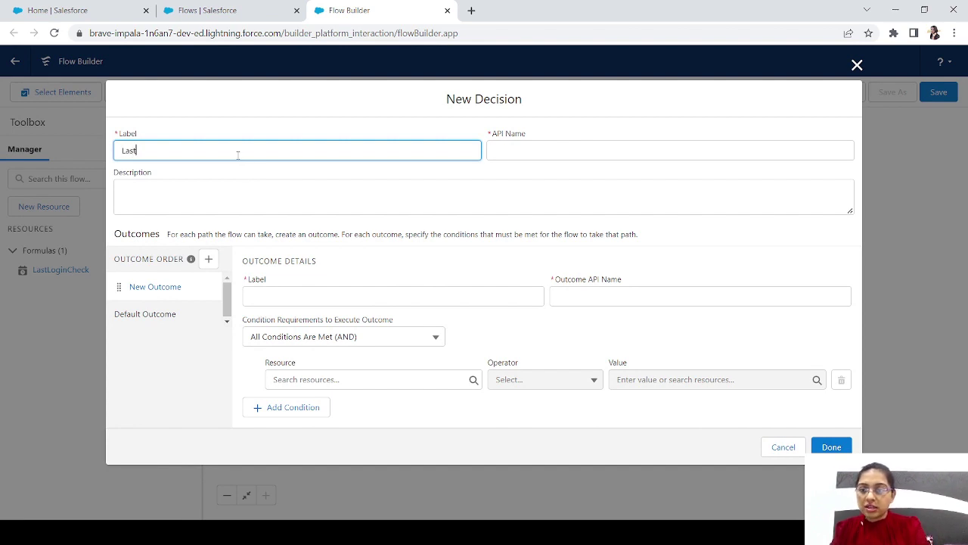
type(" Login Check")
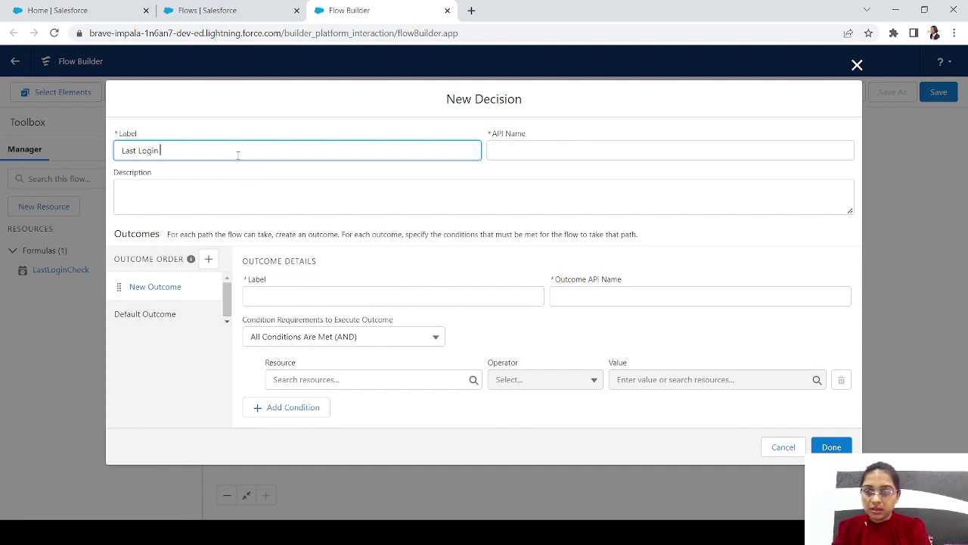
key("Tab")
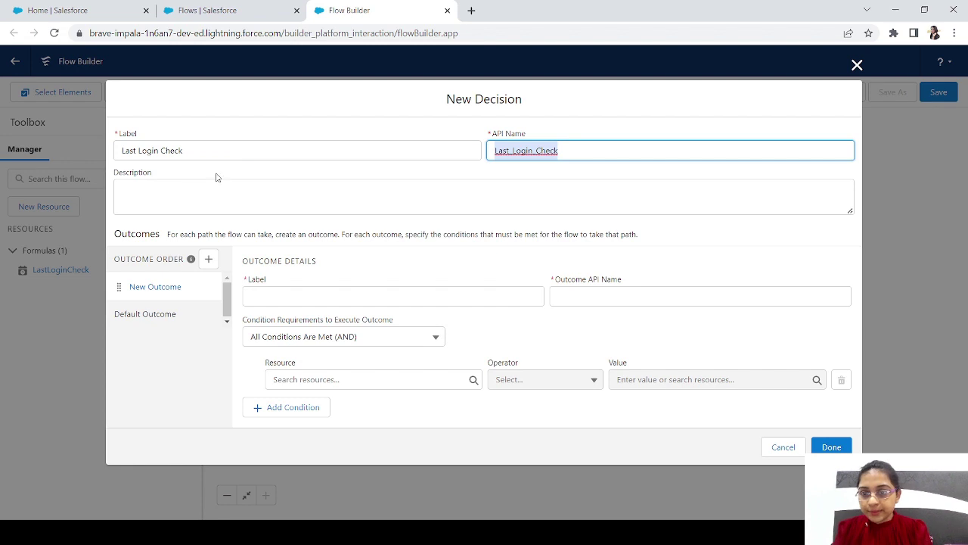
Label the decision's new outcome "Last Login less than 90 days" with the API name Last_Login_less_than_90_days.
left_click(279, 295)
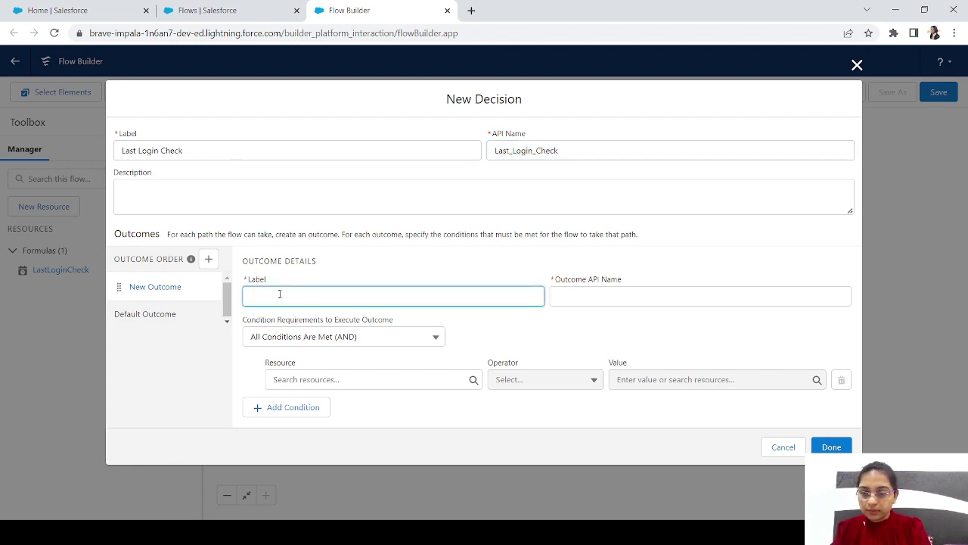
type("Last")
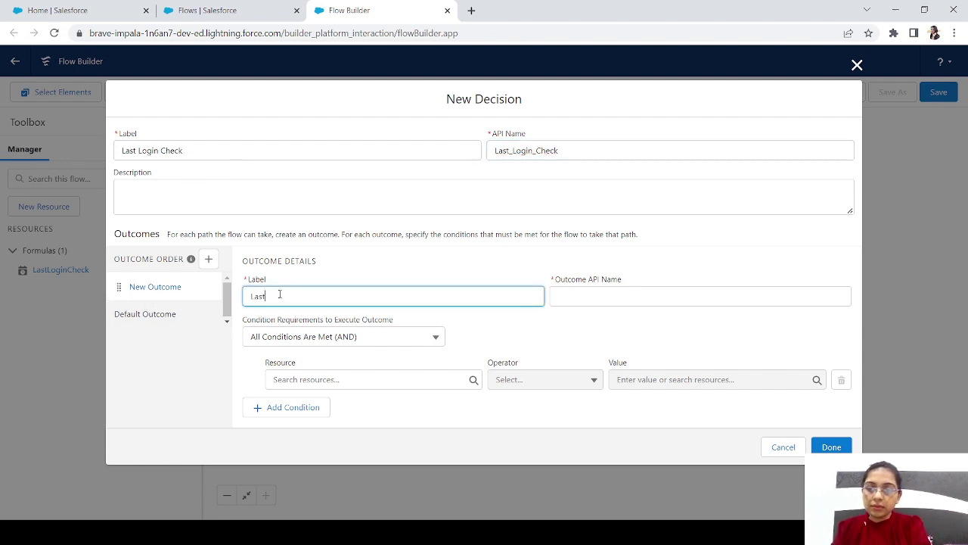
type(" Login")
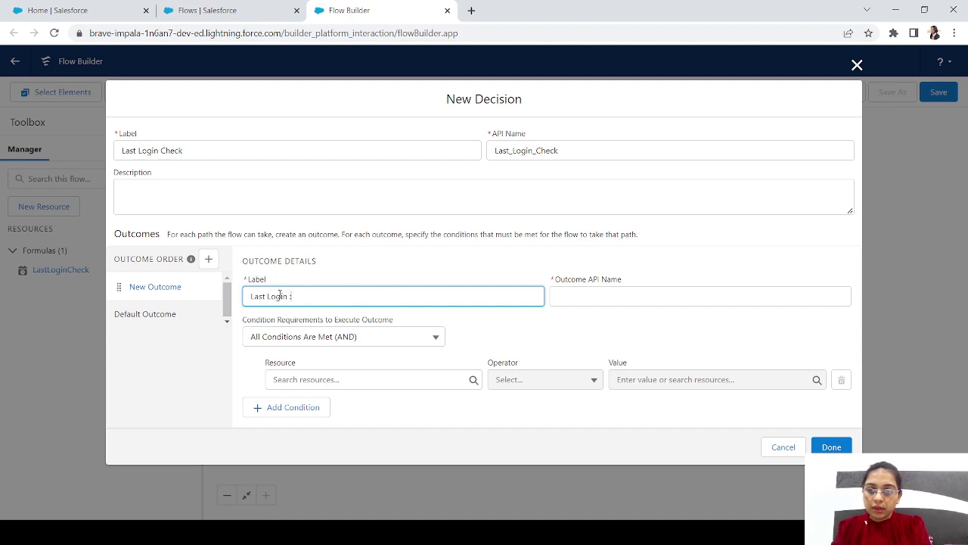
type(" less tha")
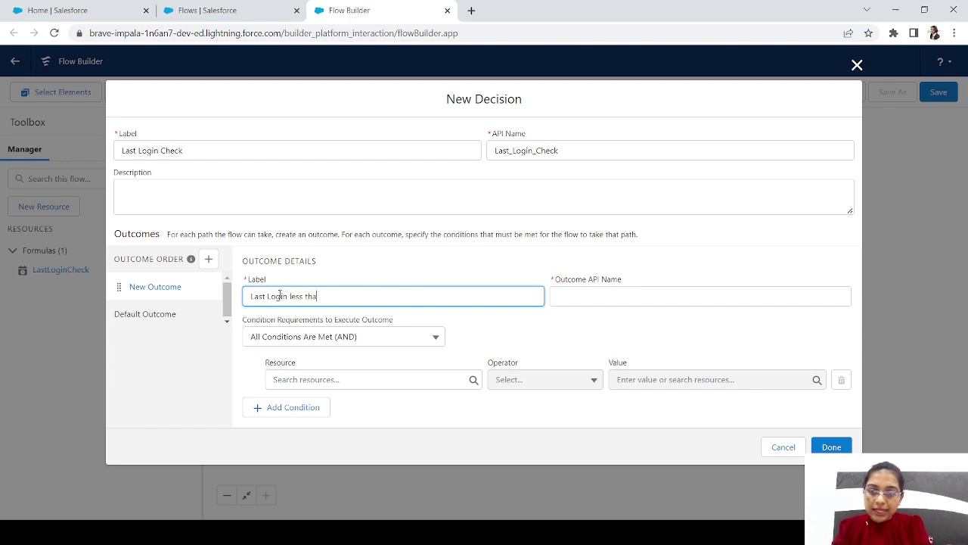
type("n 90 days")
key("Tab")
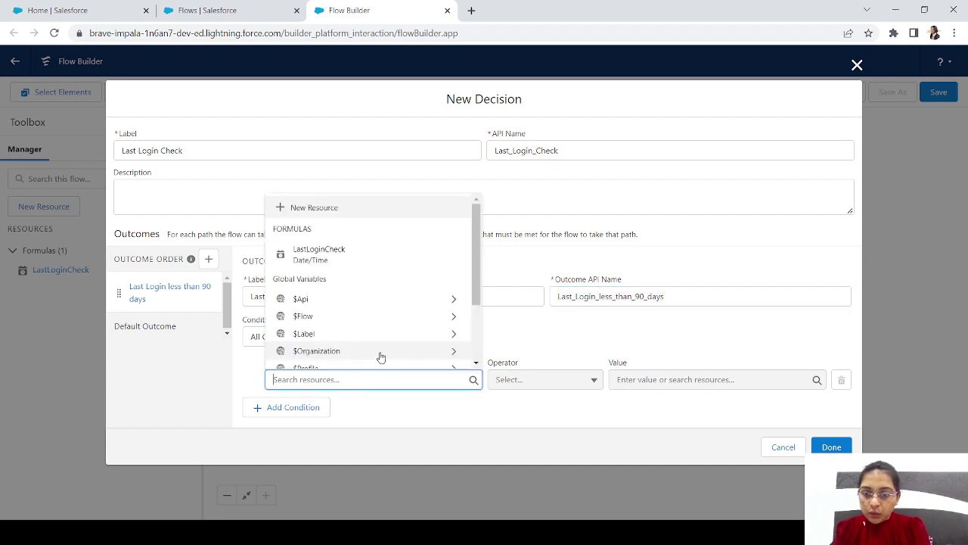
Set the outcome's condition to $Record > Last Login, Less Than or Equal, LastLoginCheck, and finish the decision.
type("record")
left_click(356, 354)
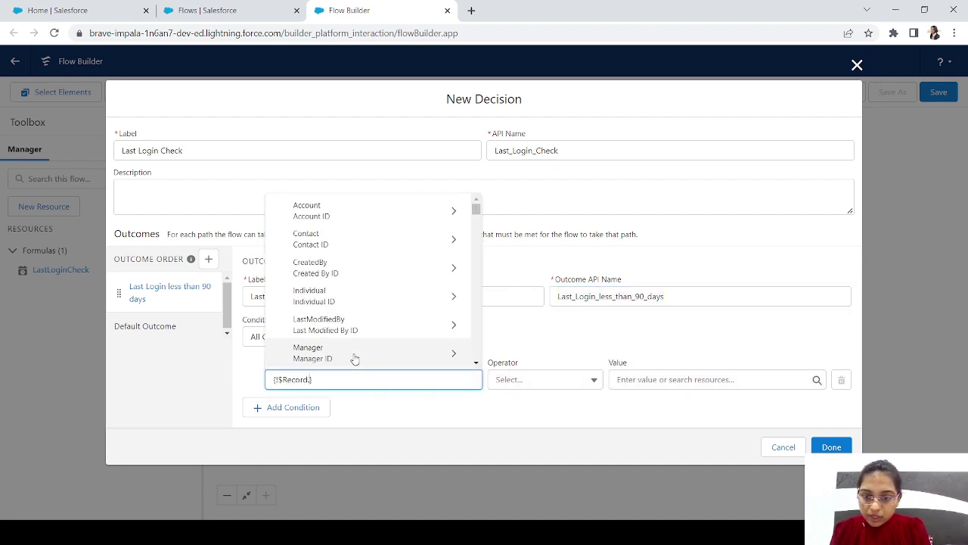
type("last")
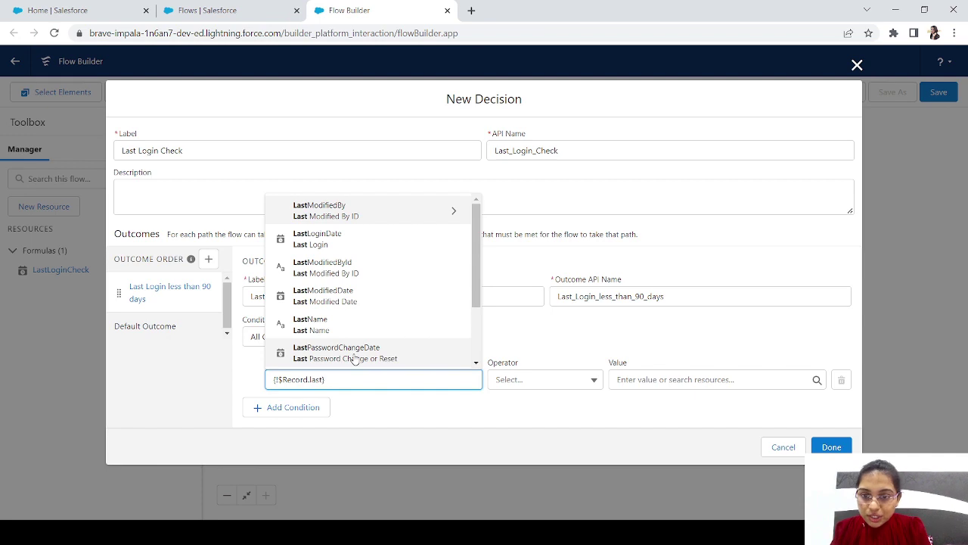
left_click(338, 241)
left_click(580, 386)
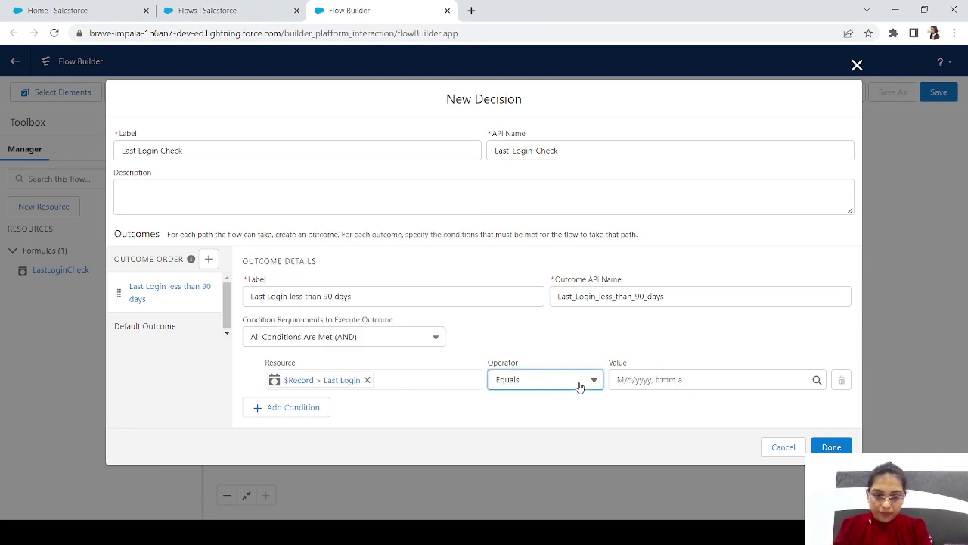
left_click(562, 323)
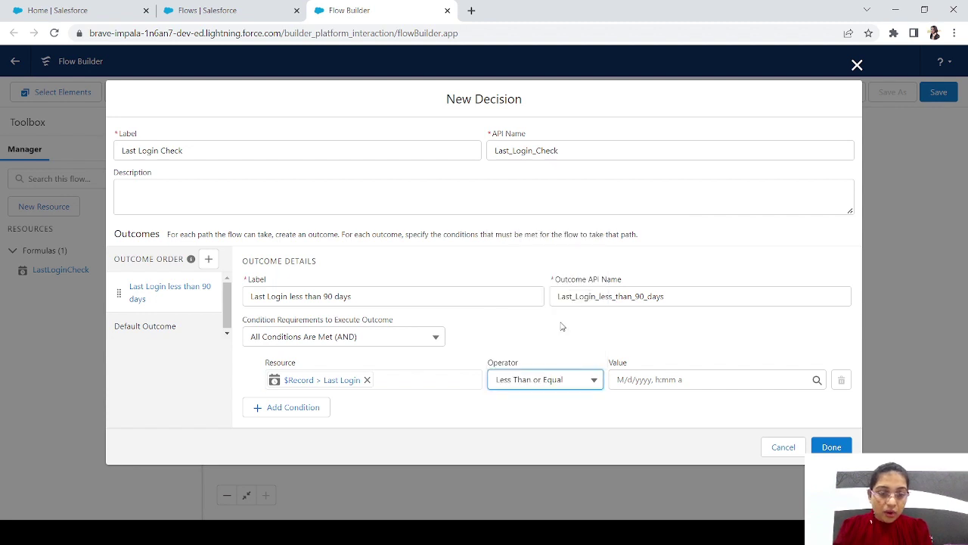
left_click(682, 379)
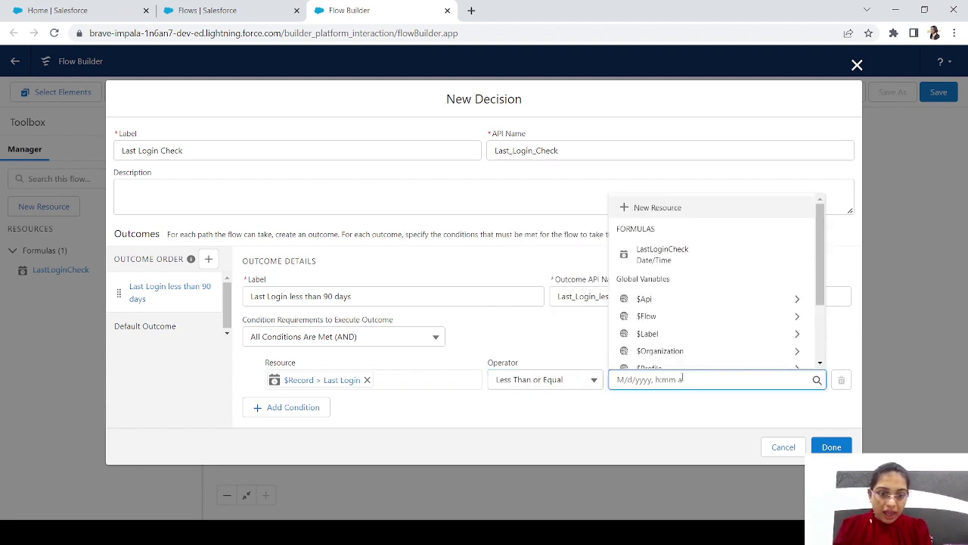
left_click(678, 261)
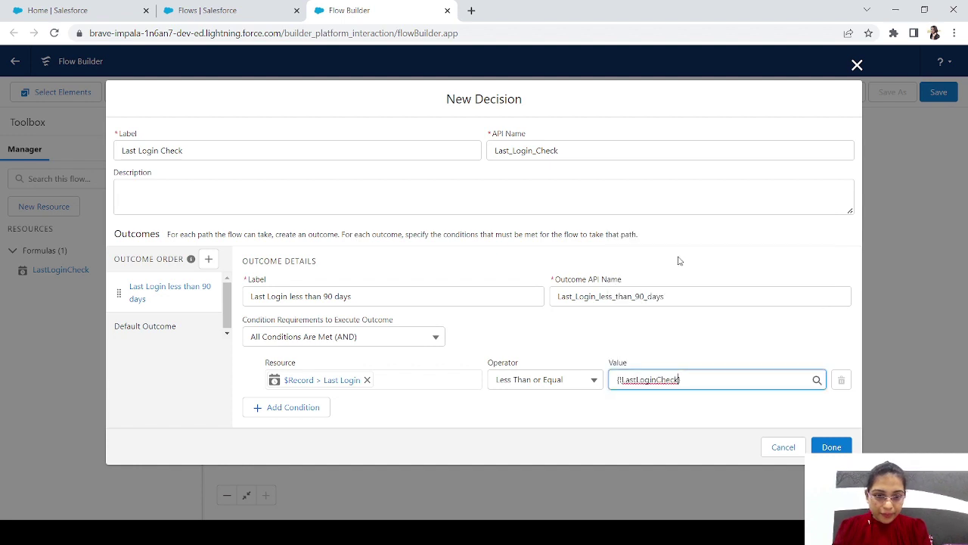
left_click(656, 333)
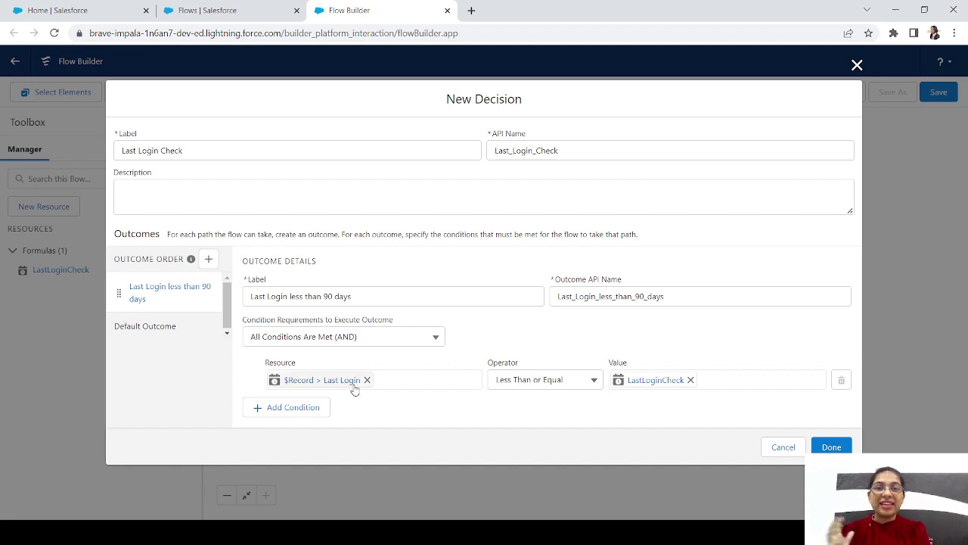
left_click(831, 447)
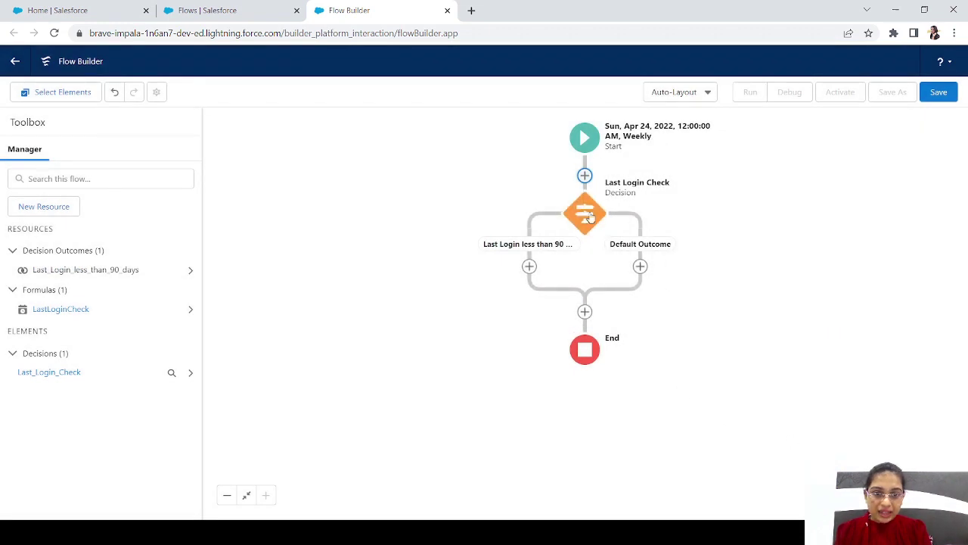
Add an Assignment element on the "Last Login less than 90 days" path, labelled Update the User with the API name Update_the_User.
left_click(530, 268)
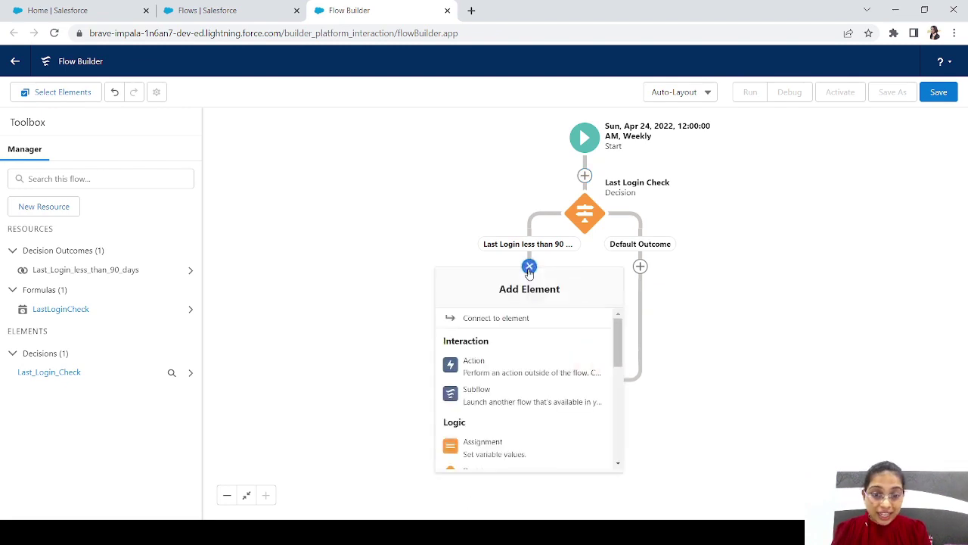
left_click(494, 449)
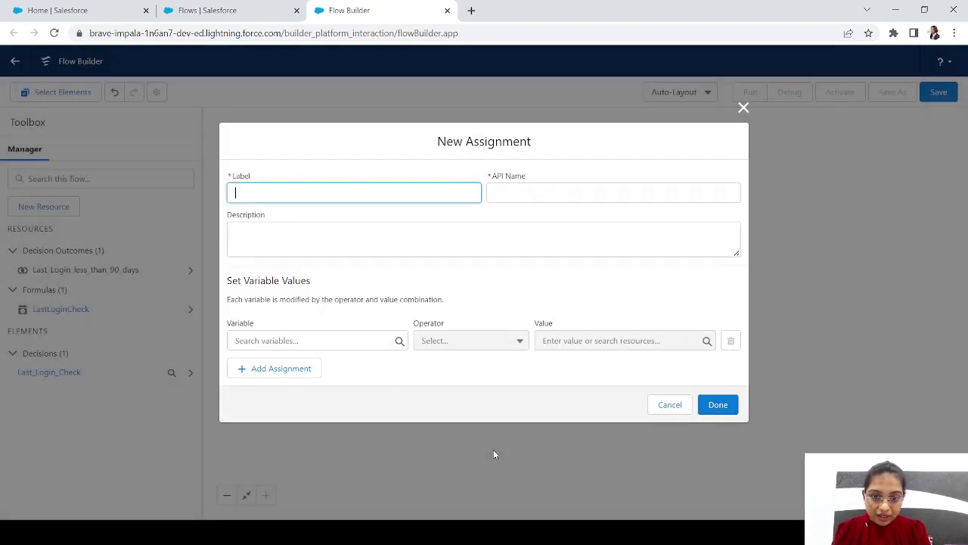
type("Update the ")
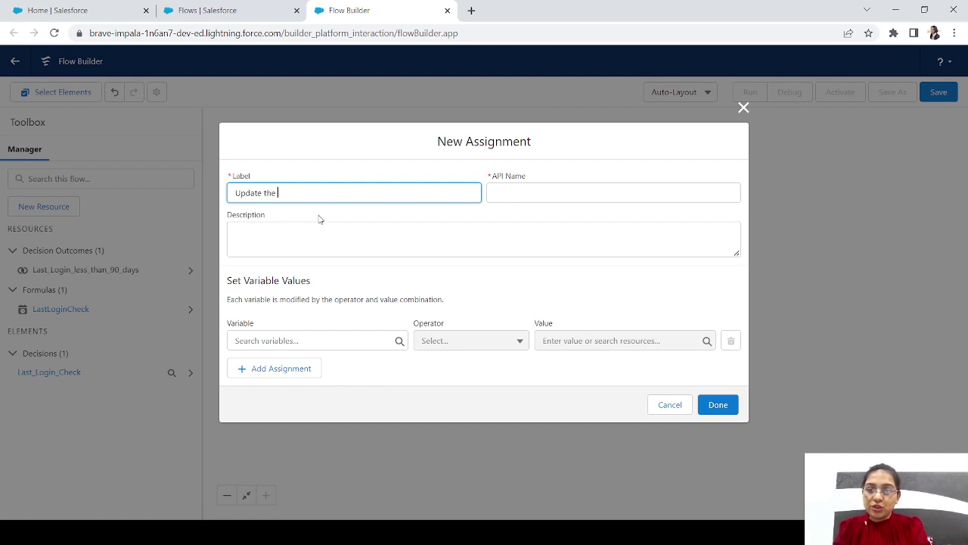
type("User")
key("Tab")
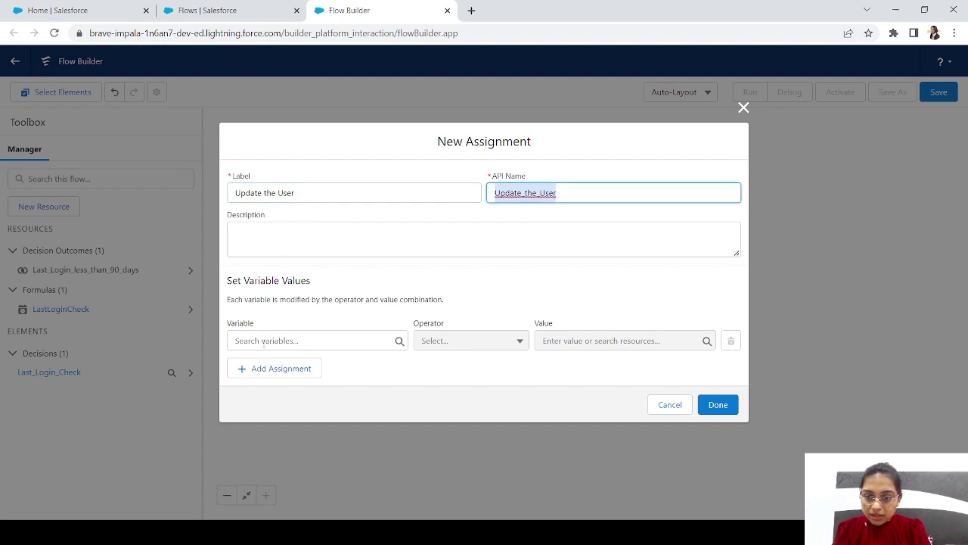
Assign $Record > Active to equal $GlobalConstant.False and finish the assignment.
left_click(264, 342)
type("record")
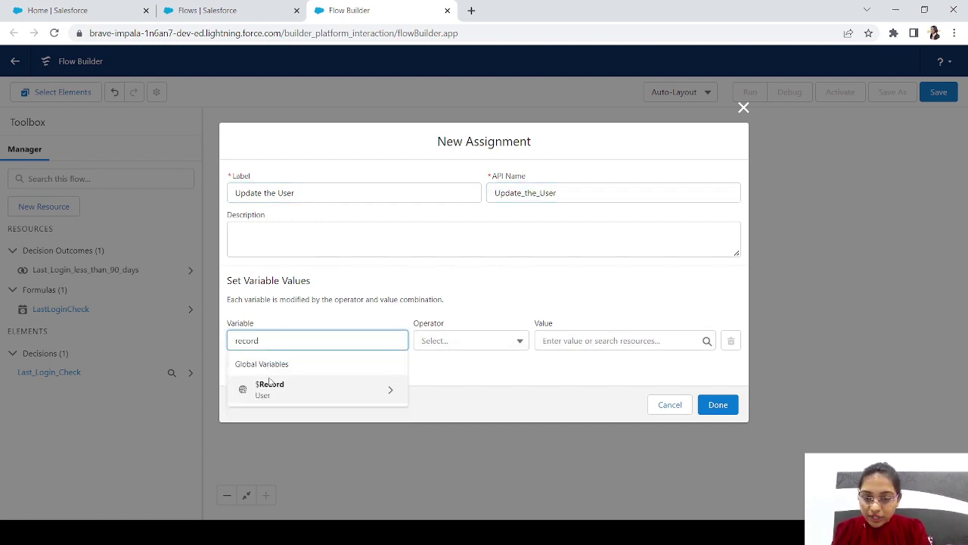
left_click(276, 392)
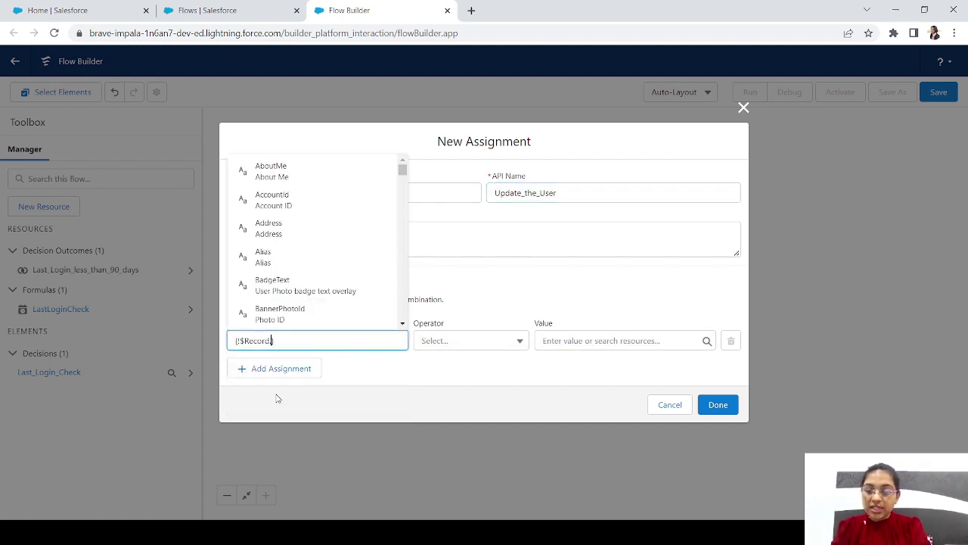
type("isac")
left_click(322, 316)
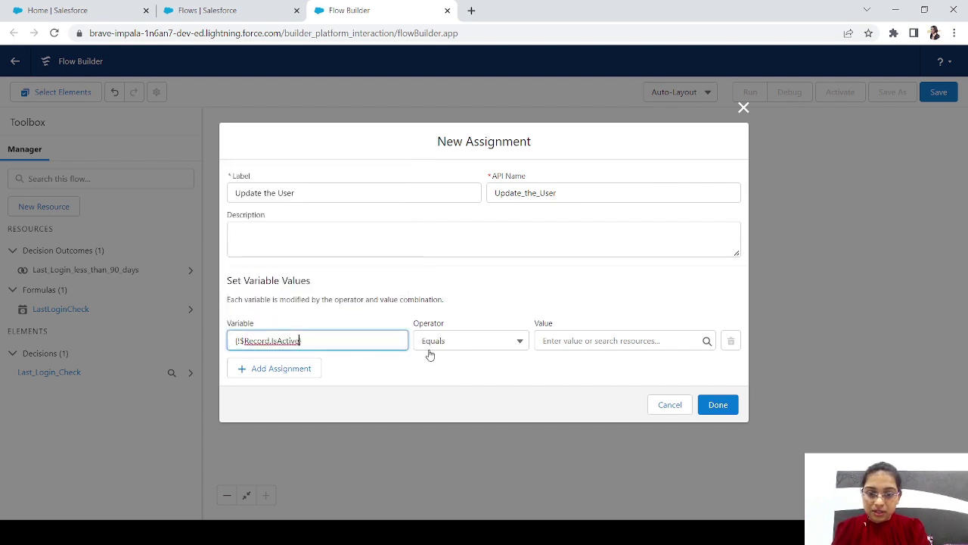
left_click(581, 333)
type("false")
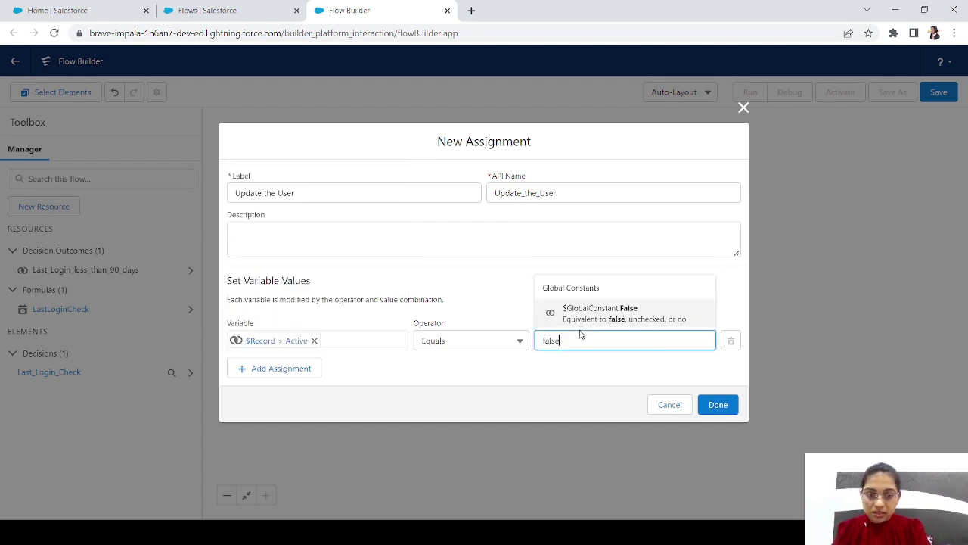
left_click(614, 312)
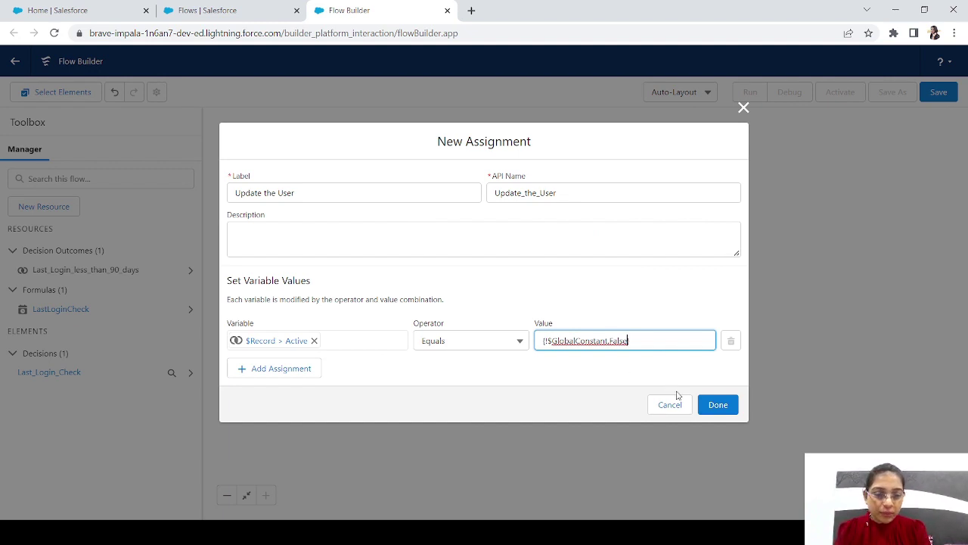
left_click(718, 404)
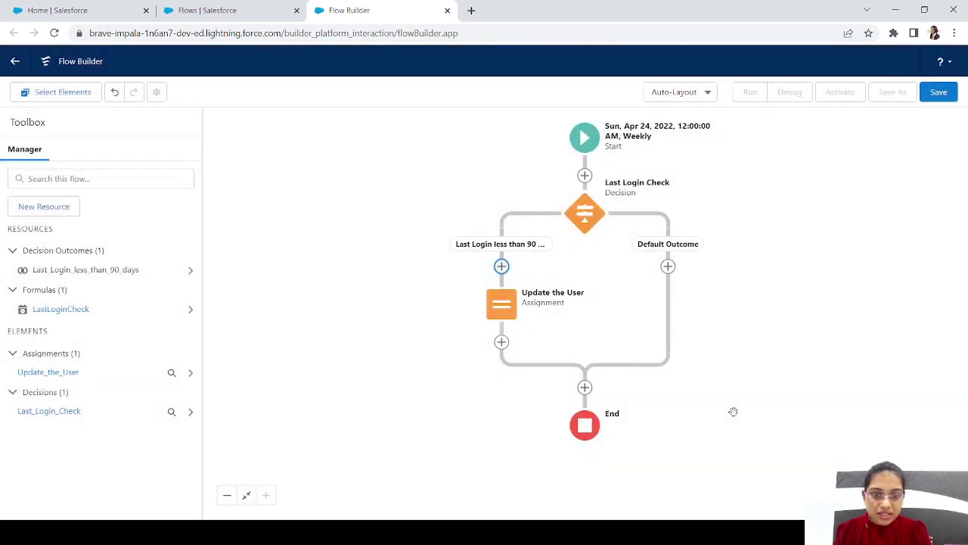
Switch to the Salesforce Setup page, find the User object in Object Manager and open its Fields & Relationships.
left_click(224, 10)
left_click(164, 93)
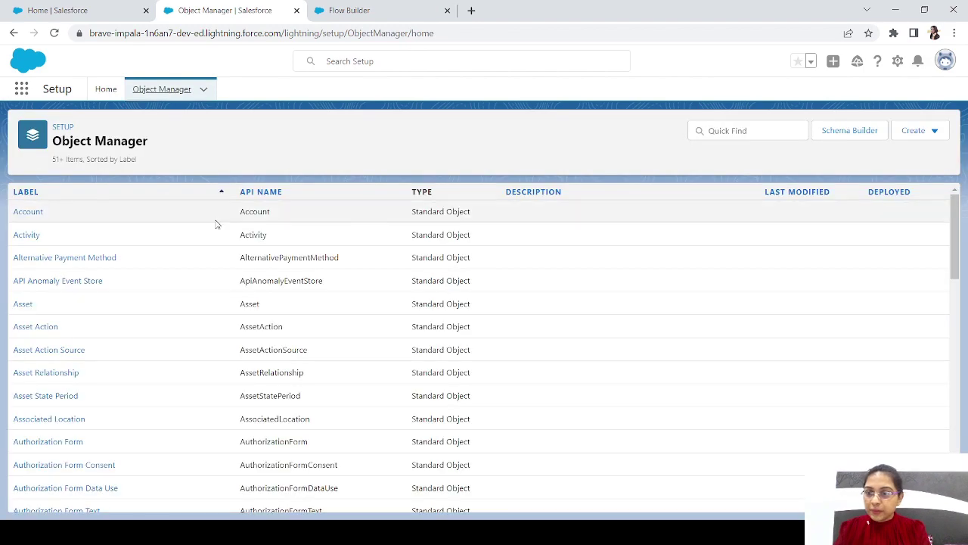
left_click(762, 130)
type("user")
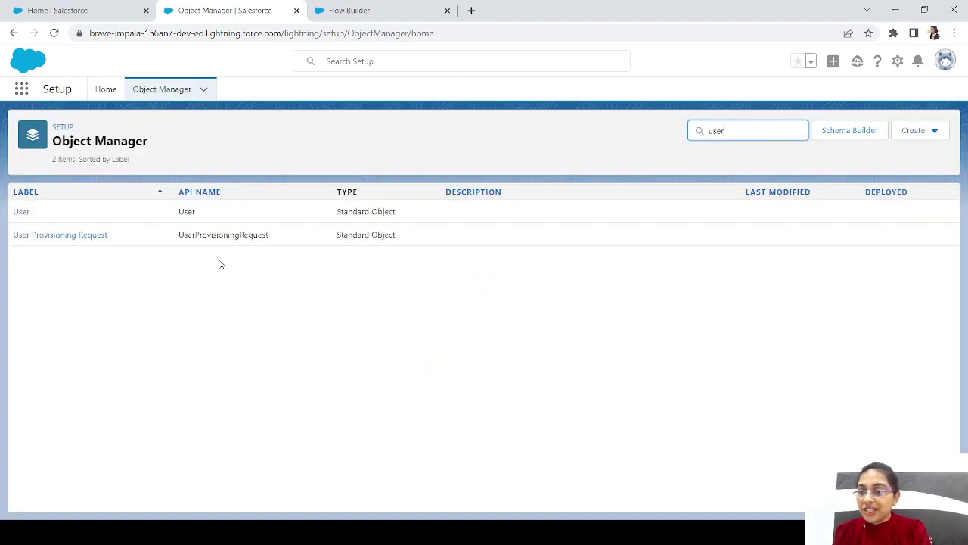
left_click(23, 212)
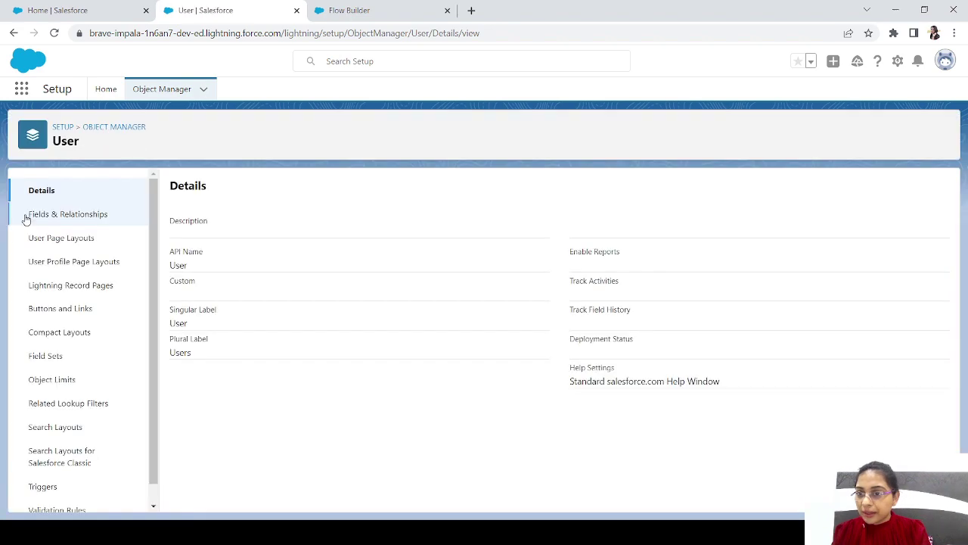
left_click(75, 214)
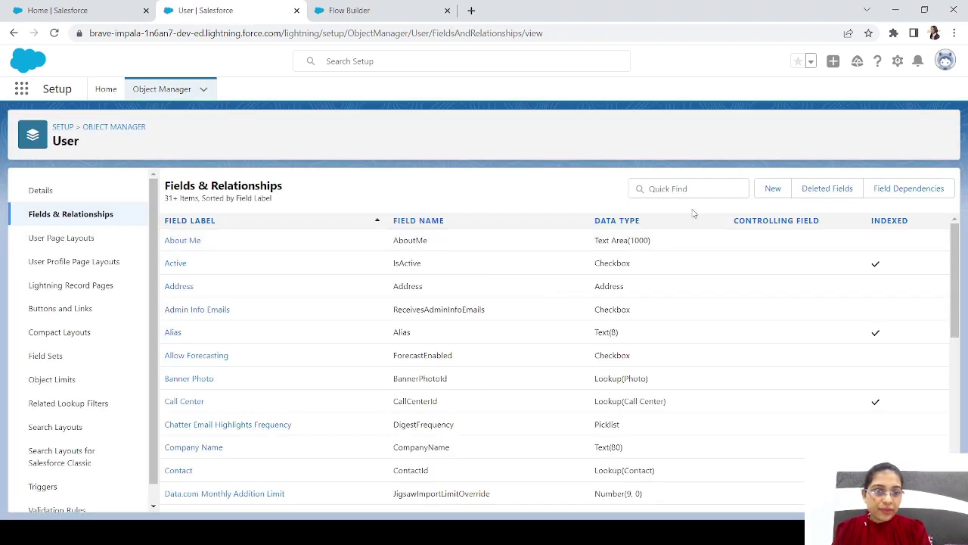
Start a new custom field on the User object with the Text data type.
left_click(764, 191)
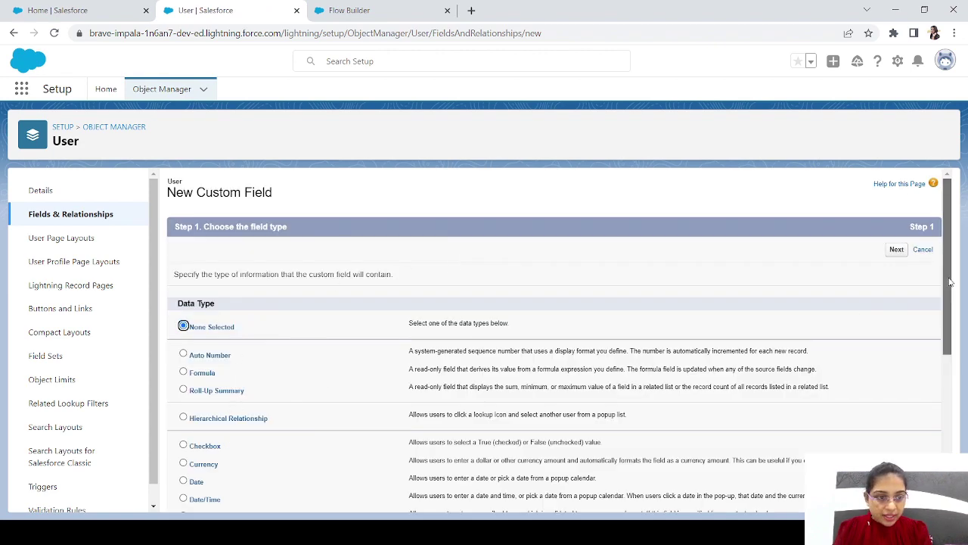
scroll(386, 386, "down", 4)
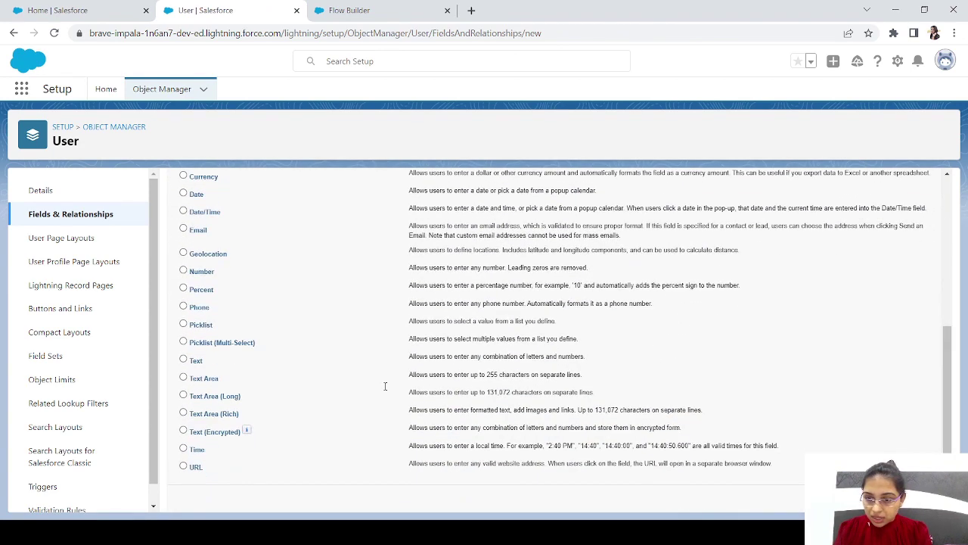
left_click(183, 359)
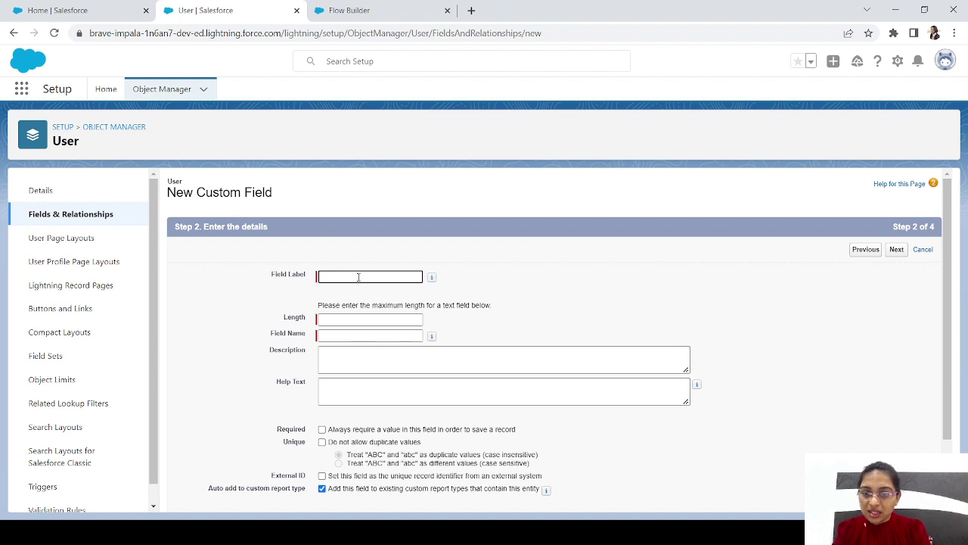
Label the custom field Note with the field name Note and a length of 100, and continue to field-level security.
type("ote")
key("Tab")
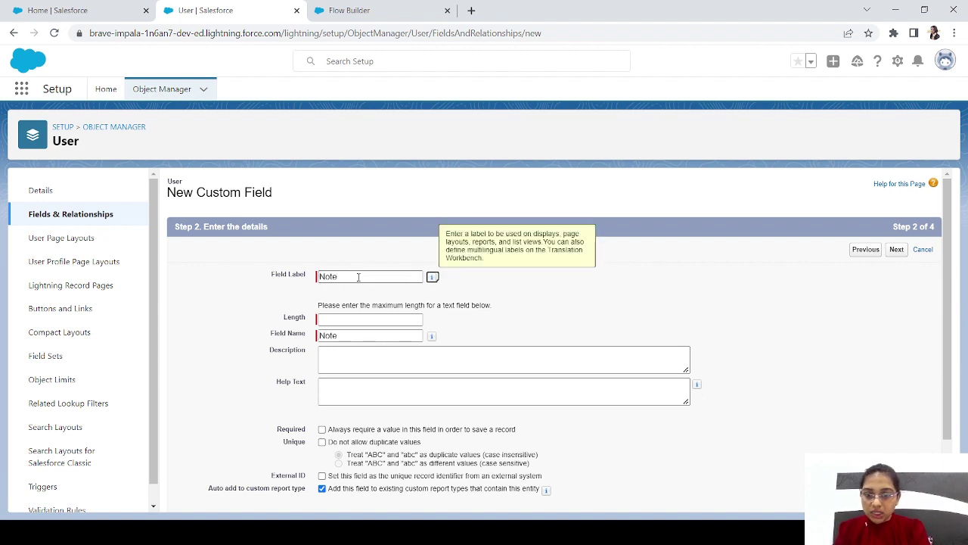
left_click(341, 320)
type("100")
key("Tab")
left_click(504, 368)
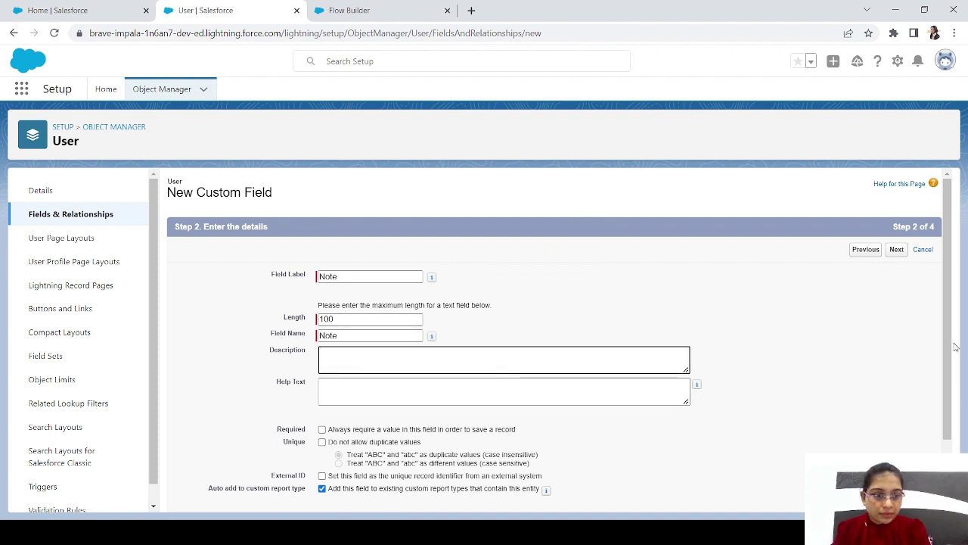
scroll(949, 360, "down", 1)
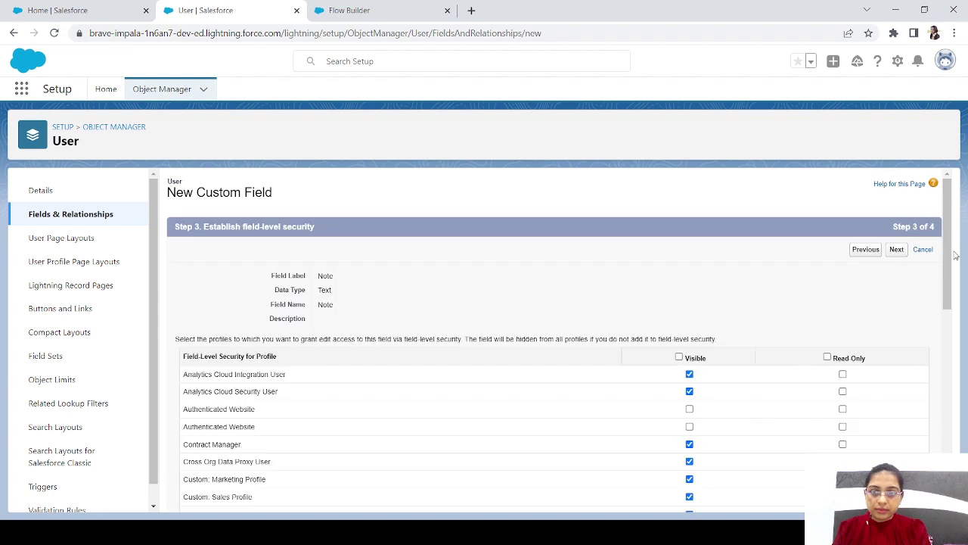
Make the Note field visible to all profiles and save it with all three page layouts included.
left_click(679, 357)
left_click(897, 250)
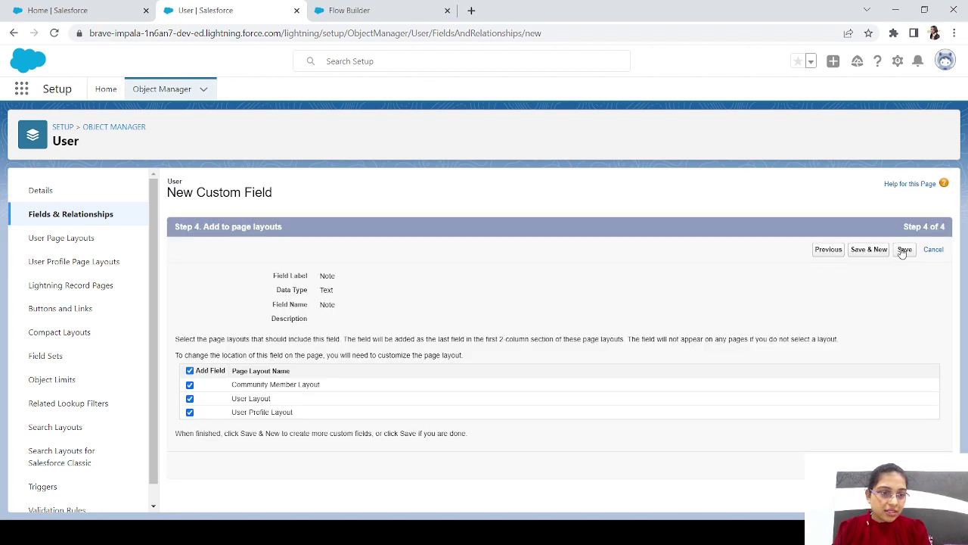
left_click(905, 249)
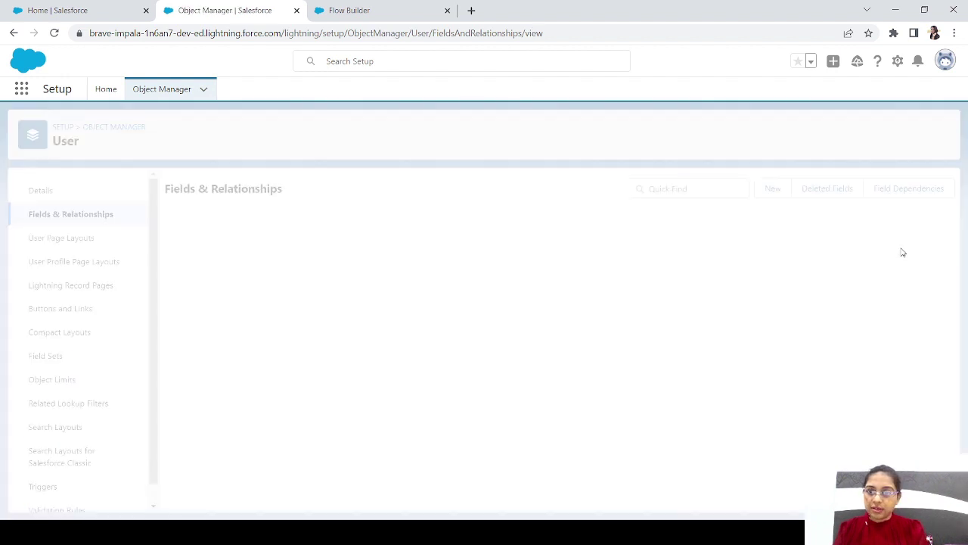
Switch back to the flow and open the Update the User assignment for editing.
left_click(369, 10)
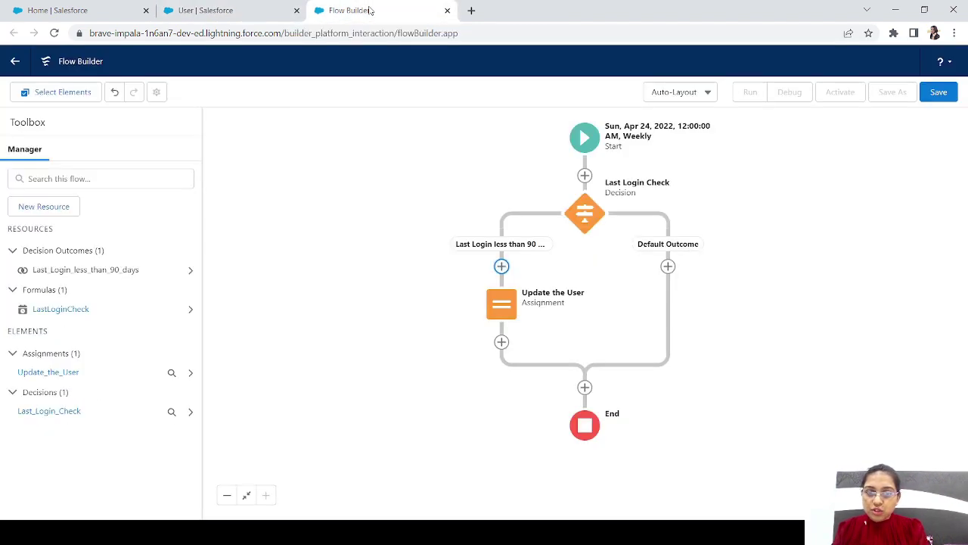
left_click(506, 313)
left_click(505, 313)
left_click(505, 313)
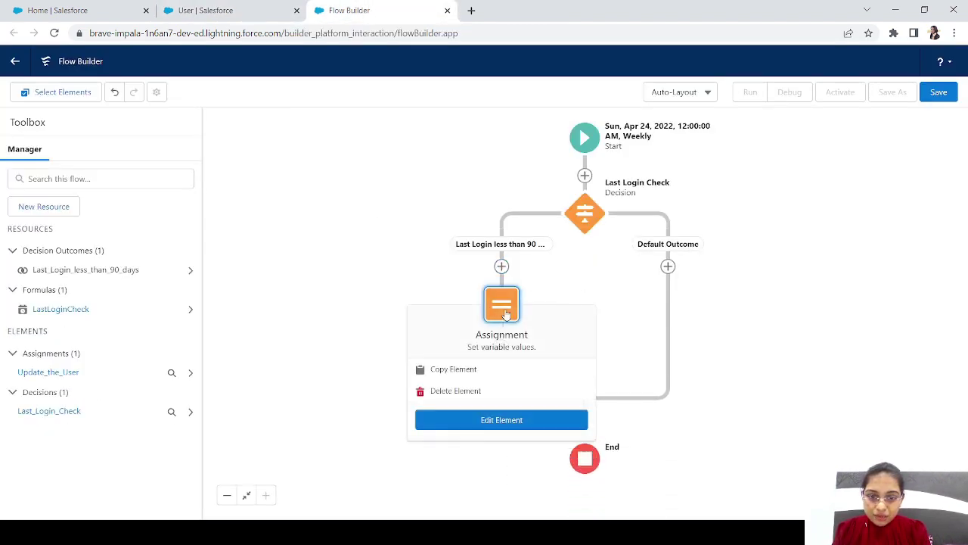
left_click(499, 426)
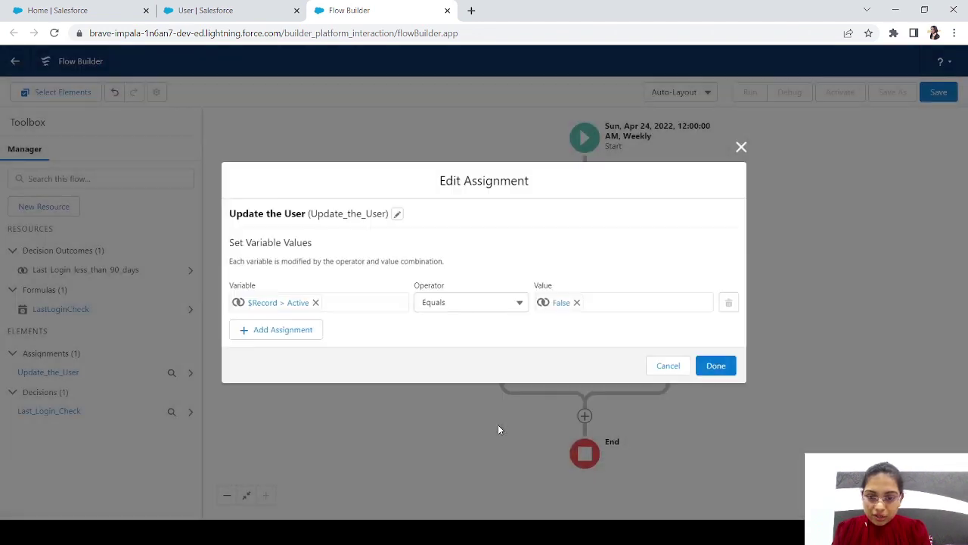
Try to add a variable row for the $Record note field in Update the User, and delete the unfinished row.
left_click(274, 329)
left_click(299, 323)
type("record")
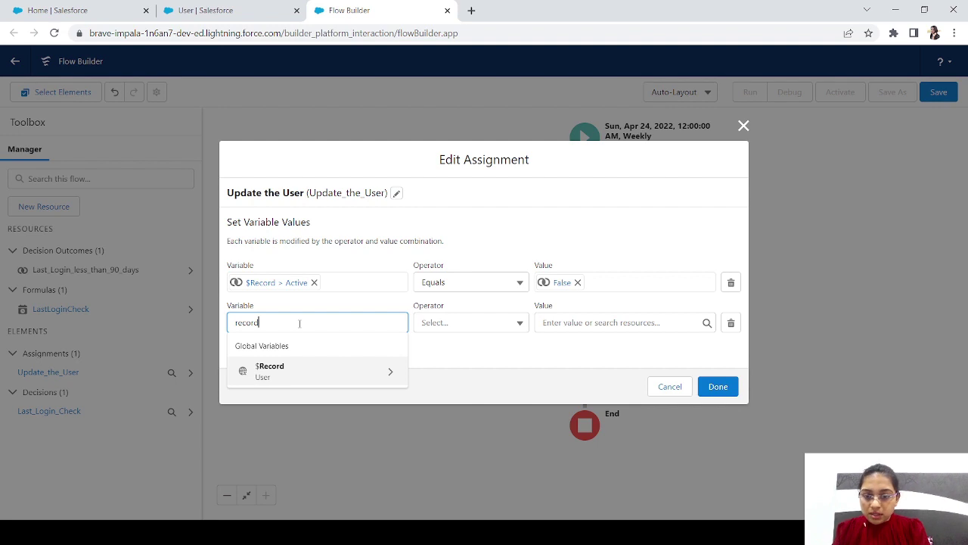
left_click(282, 371)
type("note")
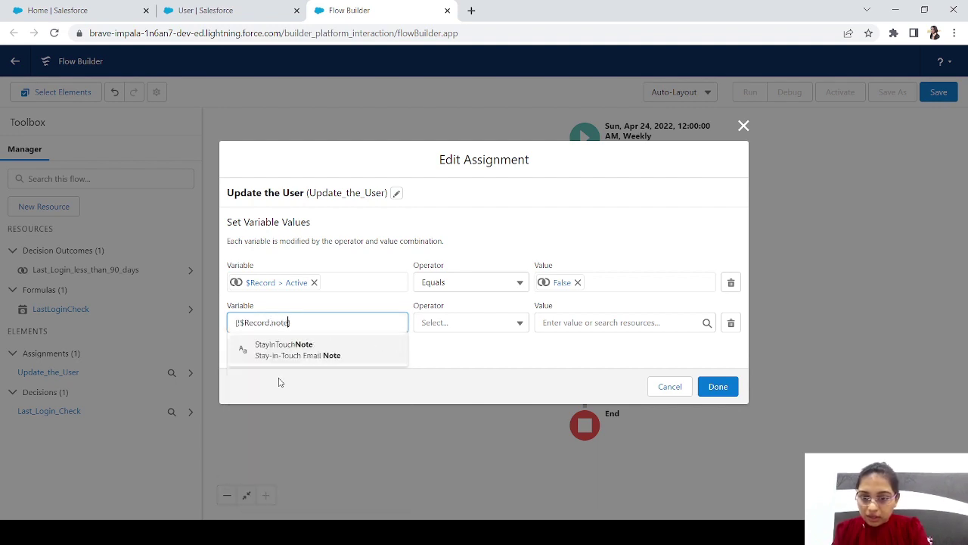
key("BackSpace")
key("BackSpace")
key("BackSpace")
key("BackSpace")
key("BackSpace")
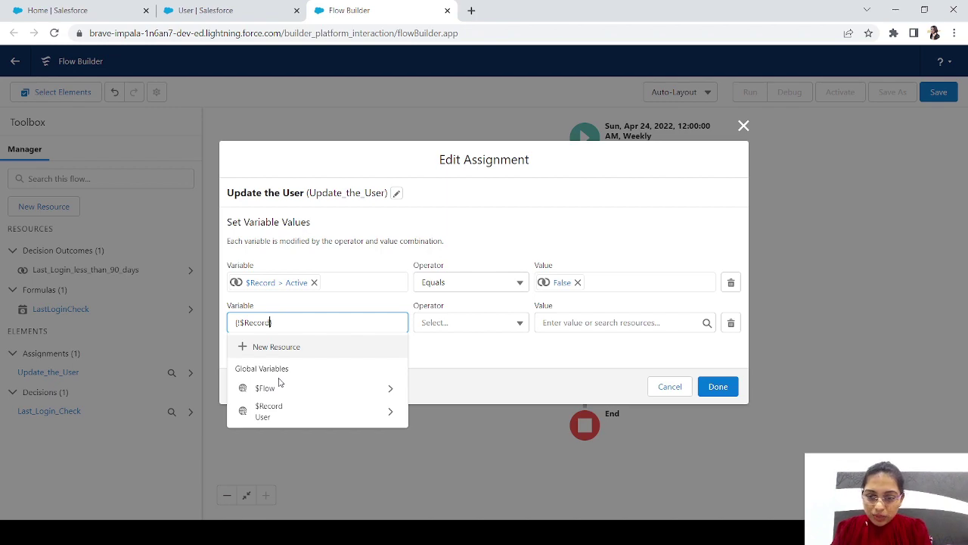
left_click(743, 329)
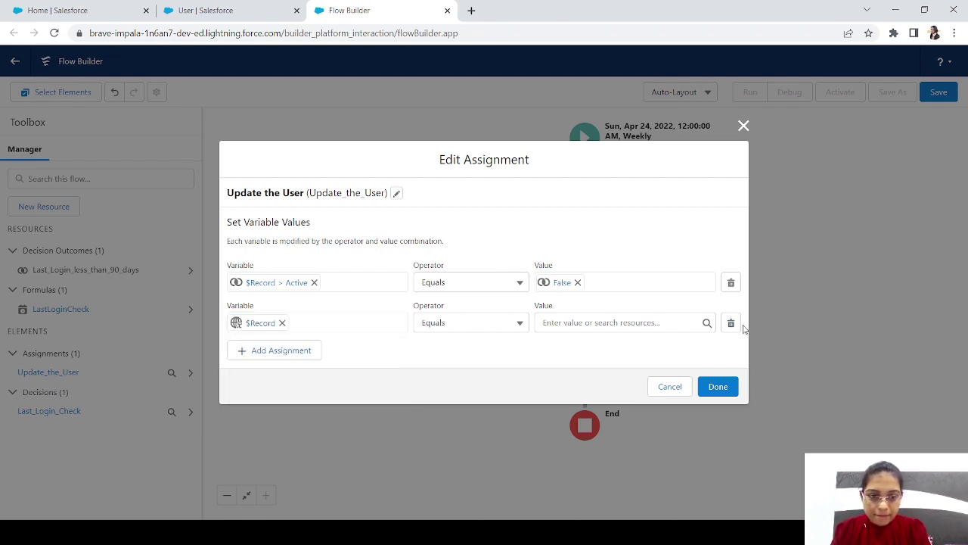
left_click(731, 323)
left_click(722, 366)
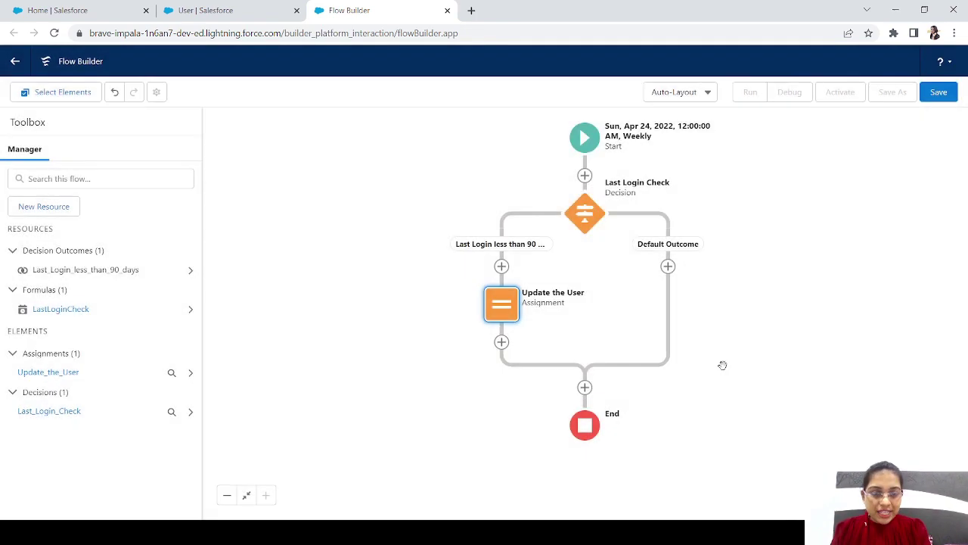
Save the flow with the label User Deactivated and the API name User_Deactivated.
left_click(946, 92)
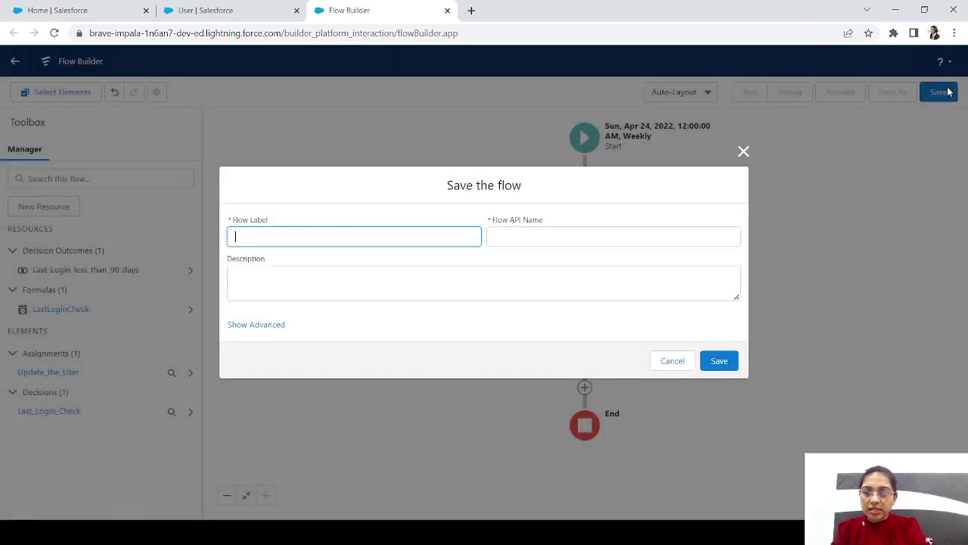
type("U")
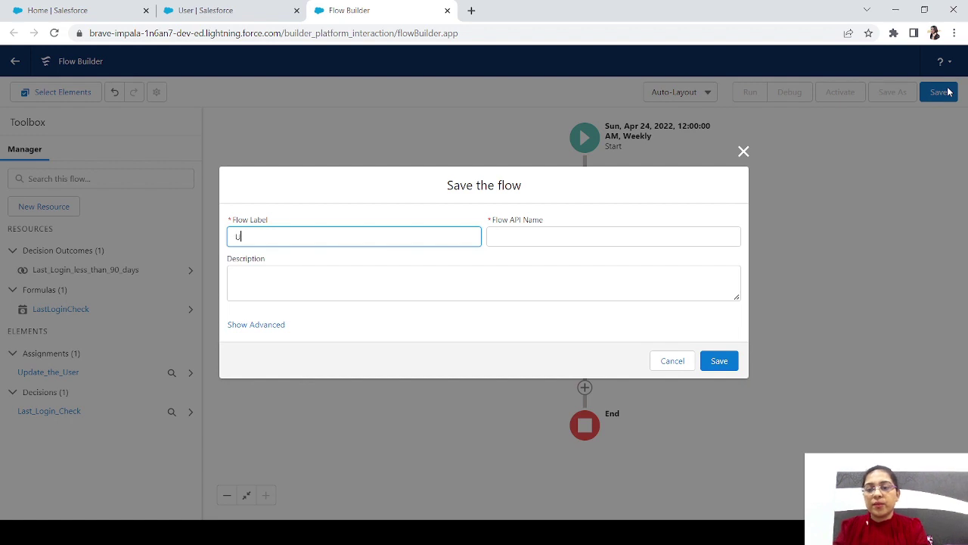
type("ser Deac")
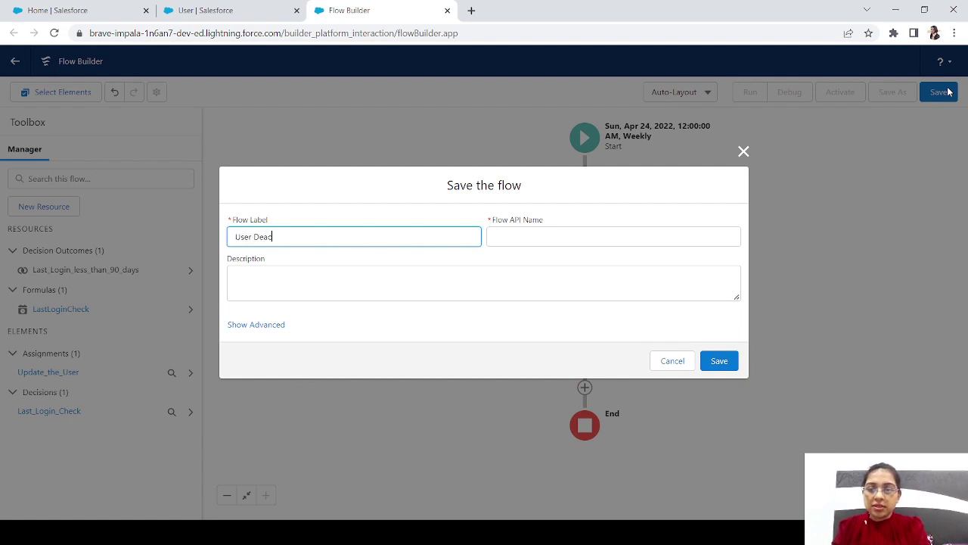
type("tivated")
key("Tab")
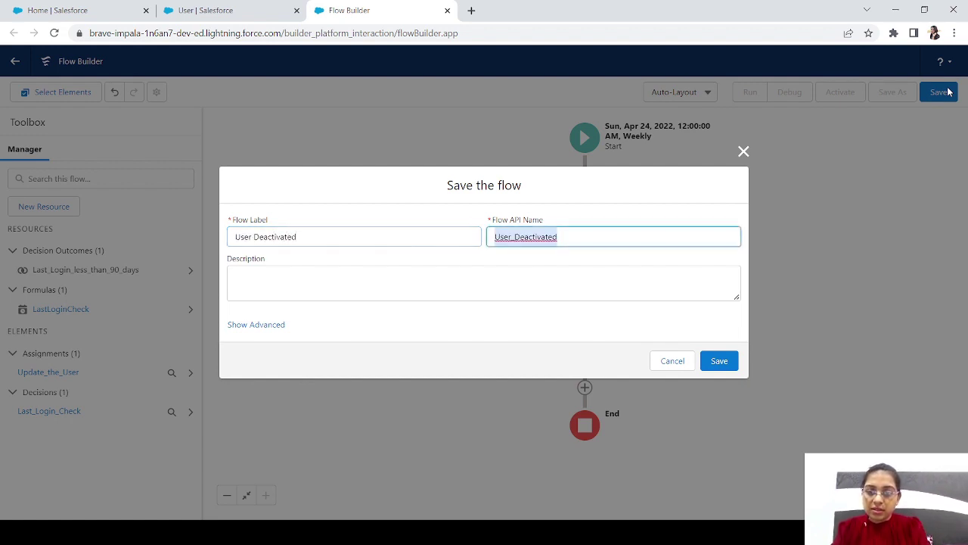
left_click(719, 361)
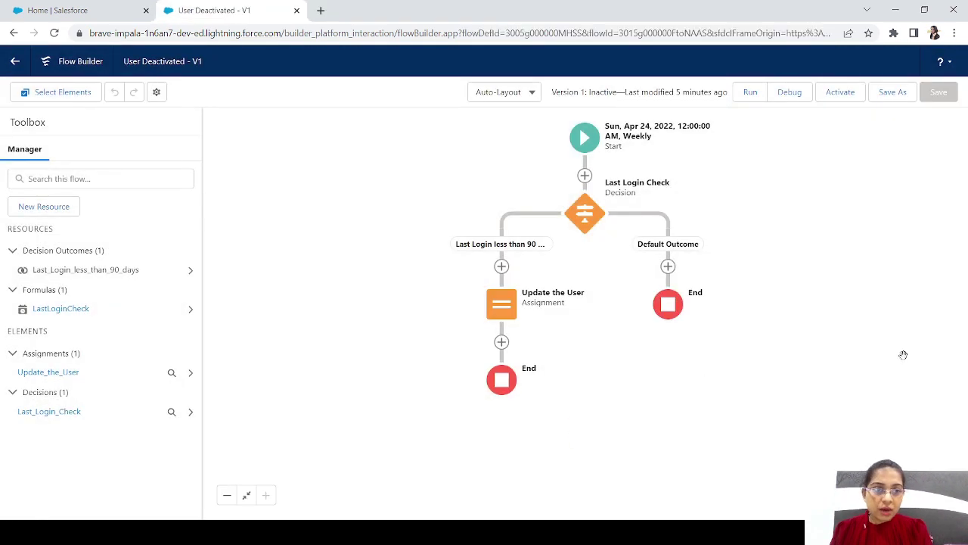
Add a second assignment row to Update the User with $Record > Note as the variable and the Equals operator.
left_click(505, 310)
left_click(518, 423)
left_click(274, 334)
left_click(299, 322)
type("record")
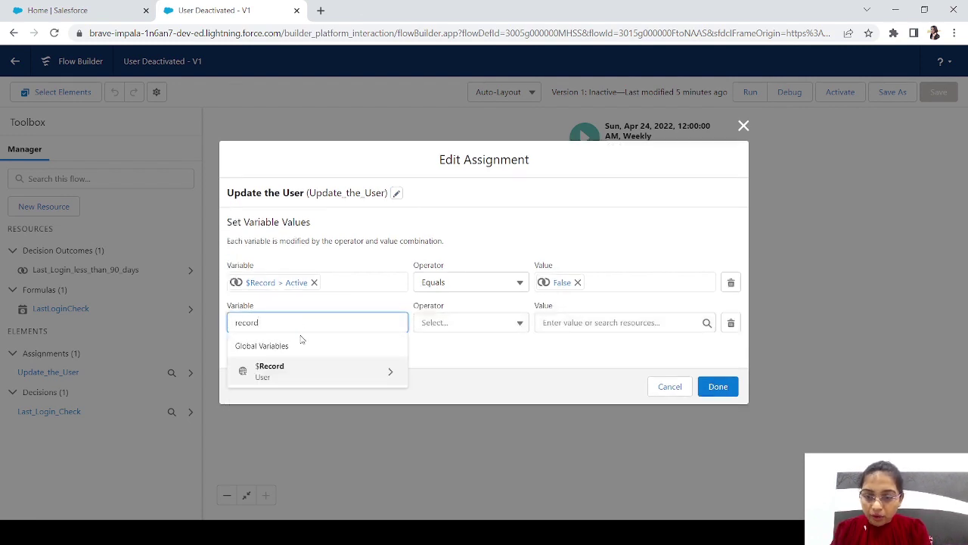
left_click(298, 370)
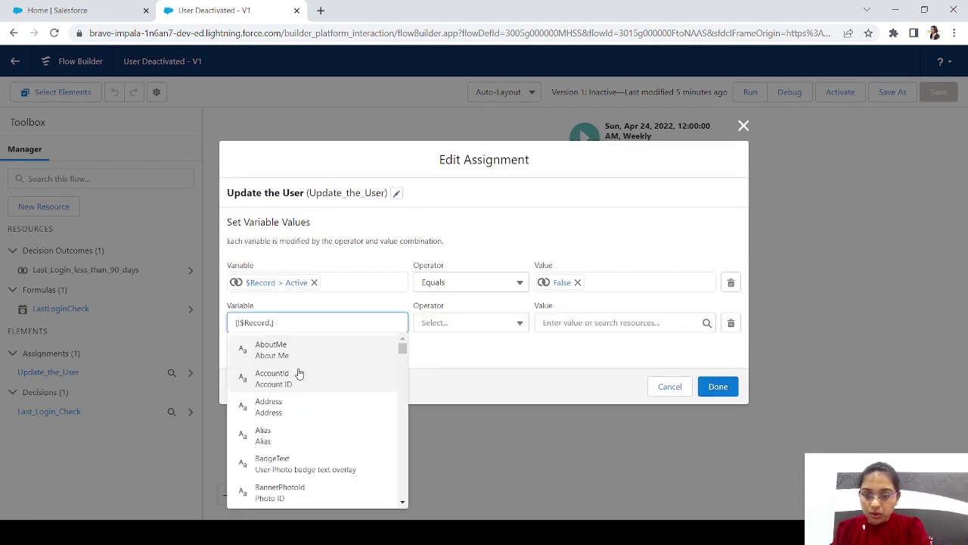
type("note")
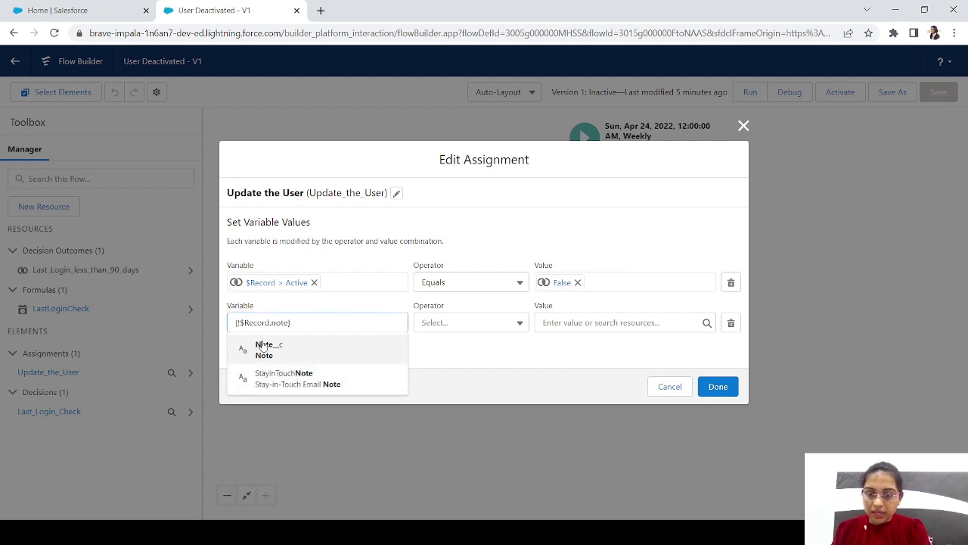
left_click(272, 348)
left_click(575, 323)
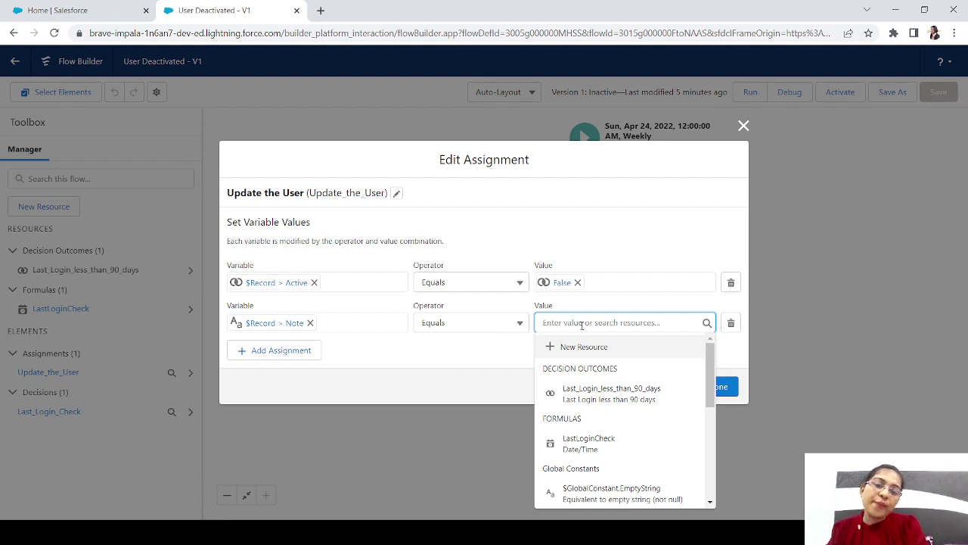
type("Login")
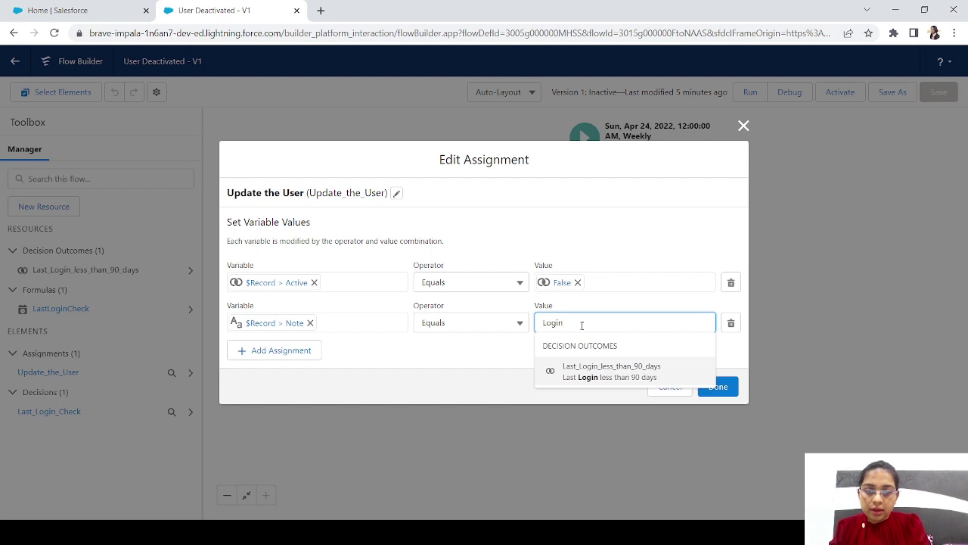
key("BackSpace")
key("BackSpace")
key("BackSpace")
key("BackSpace")
key("BackSpace")
key("BackSpace")
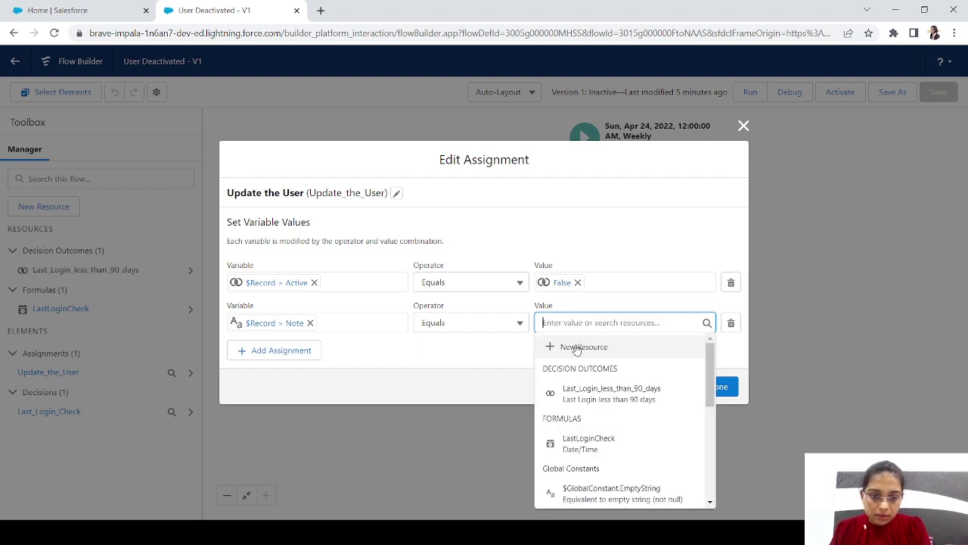
Assign the Note field a new Text variable named note with the default value "User was not logged in from last 90 days.".
left_click(576, 347)
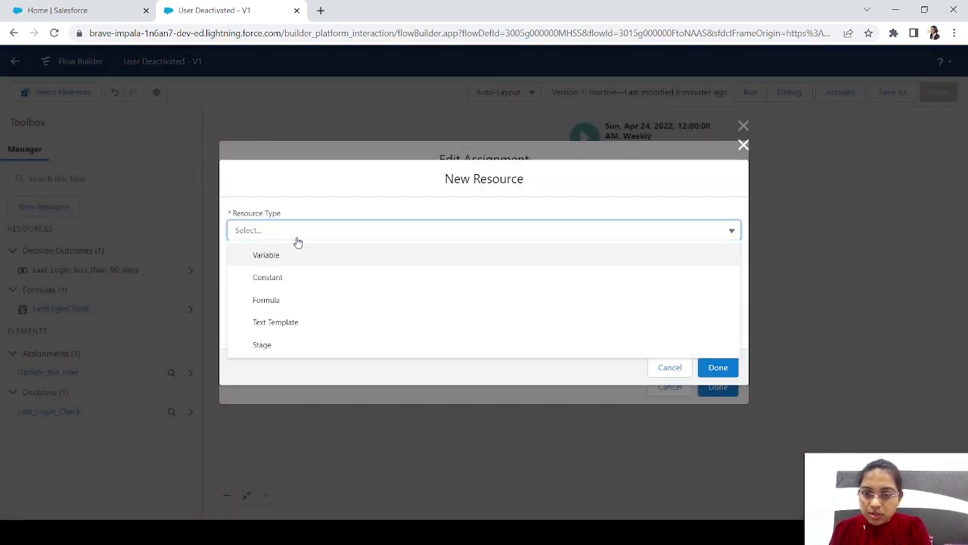
left_click(272, 258)
left_click(257, 258)
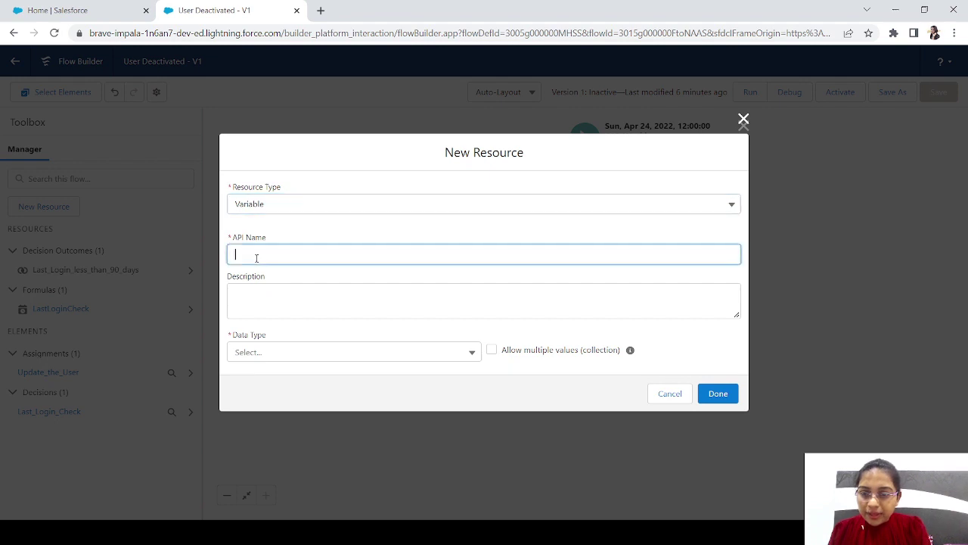
key("Tab")
left_click(291, 354)
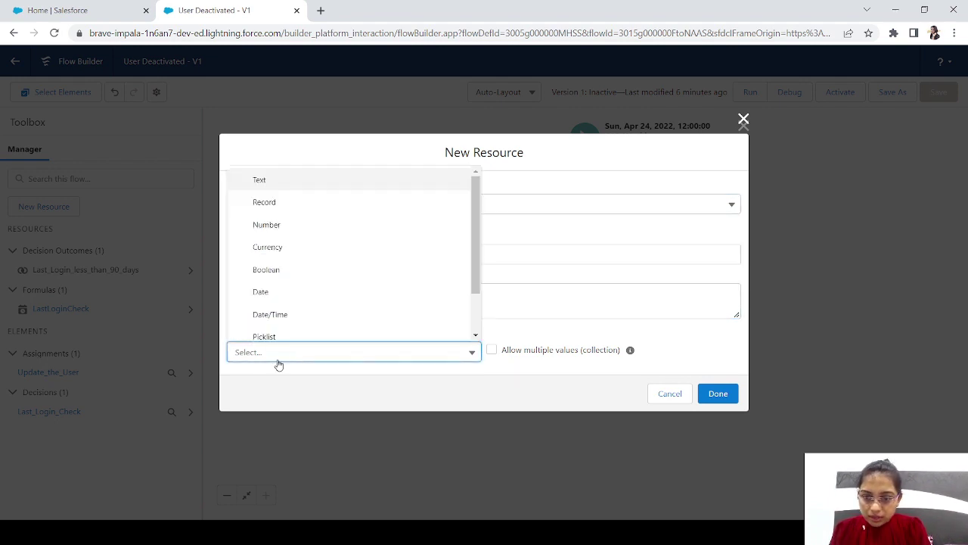
left_click(267, 186)
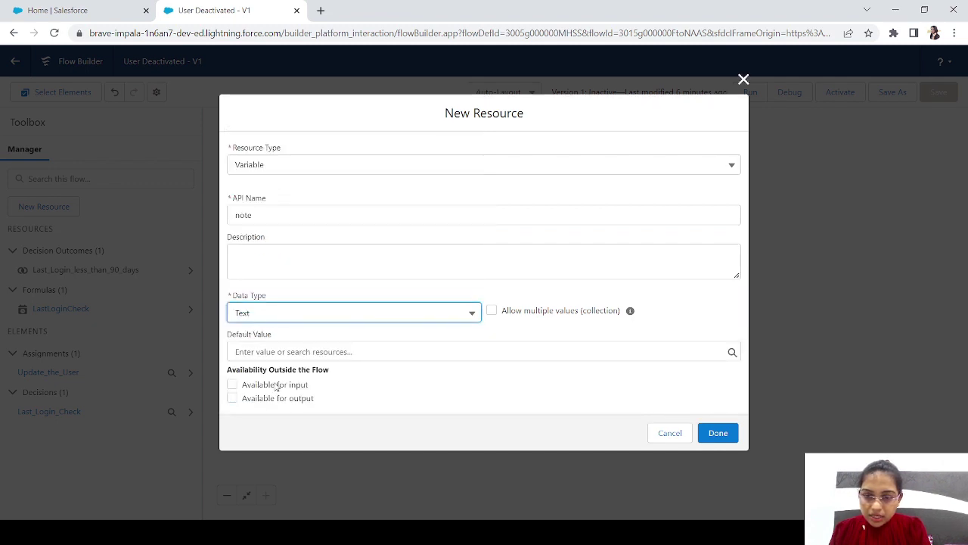
left_click(302, 354)
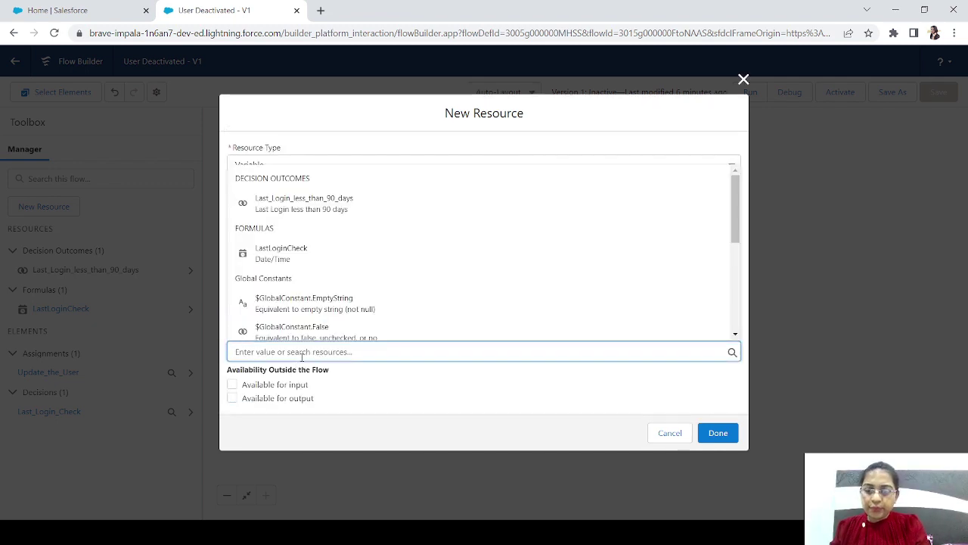
type("User was rot logged in fro")
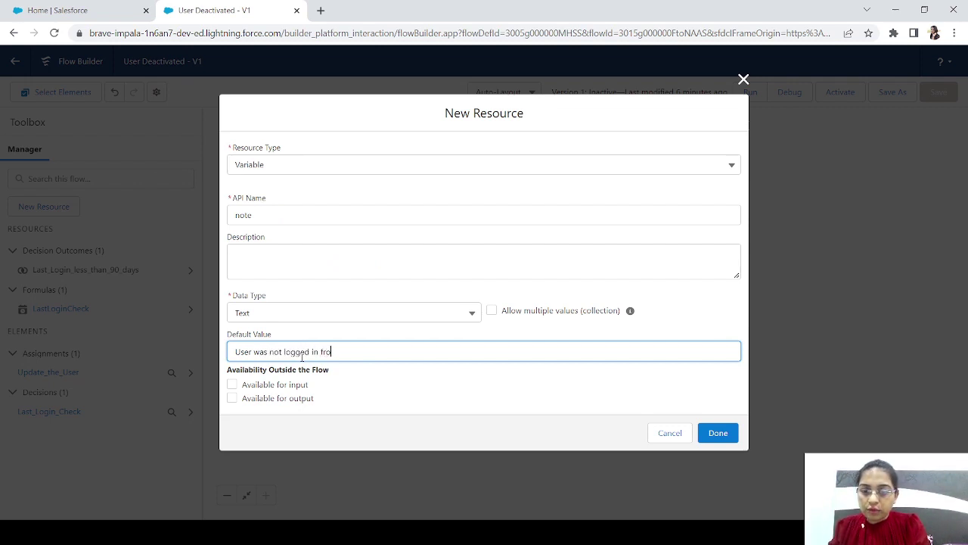
type("m last 90 days.")
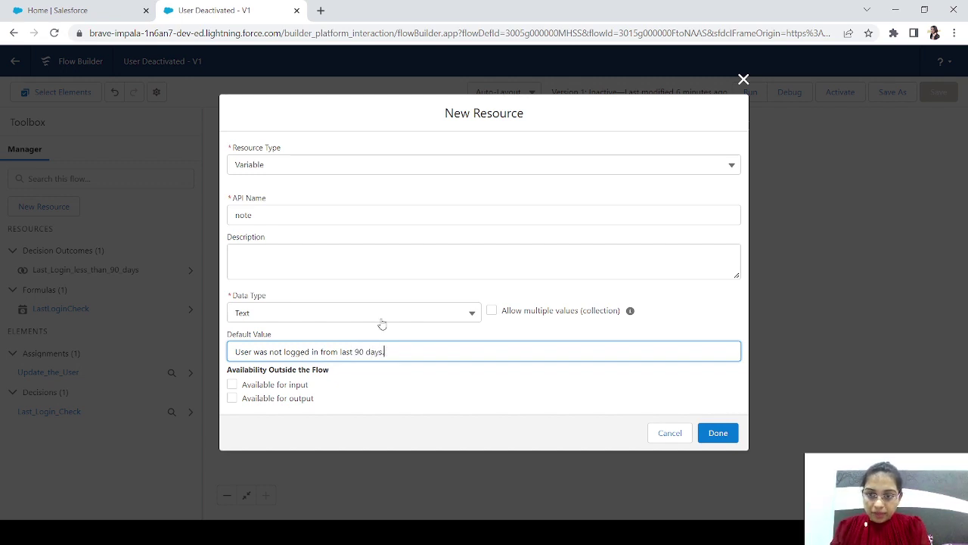
left_click(718, 435)
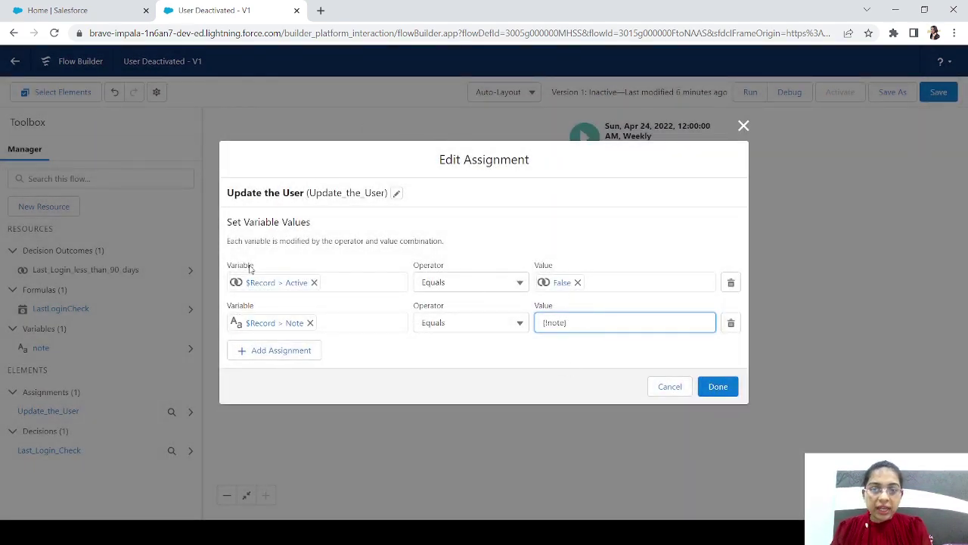
left_click(716, 385)
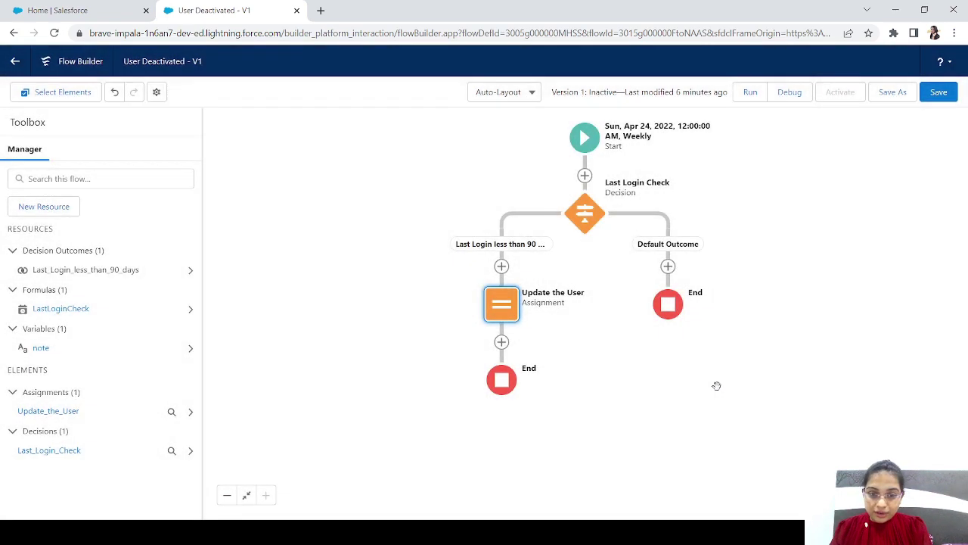
left_click(564, 348)
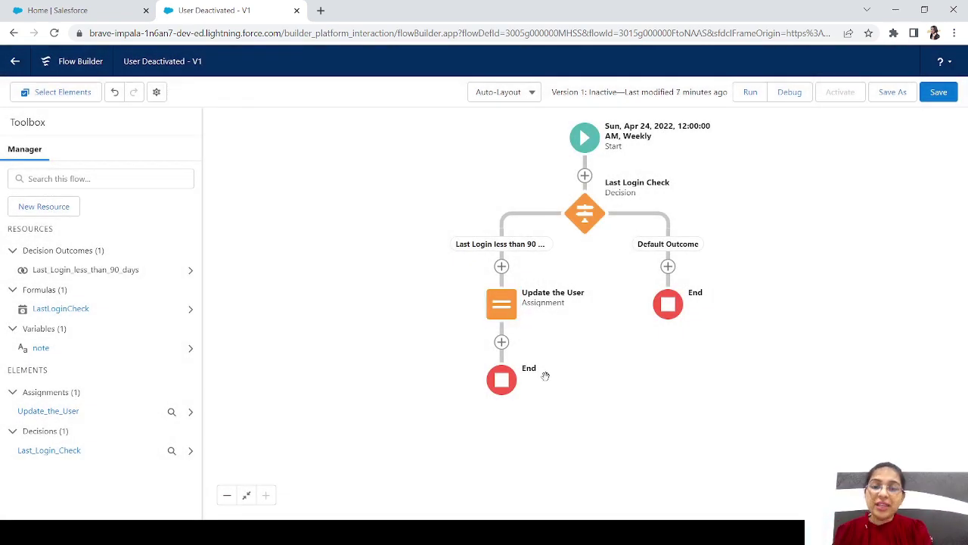
Add an Update Records element after Update the User with the label Update User Status and the API name Update_User_Status.
left_click(501, 342)
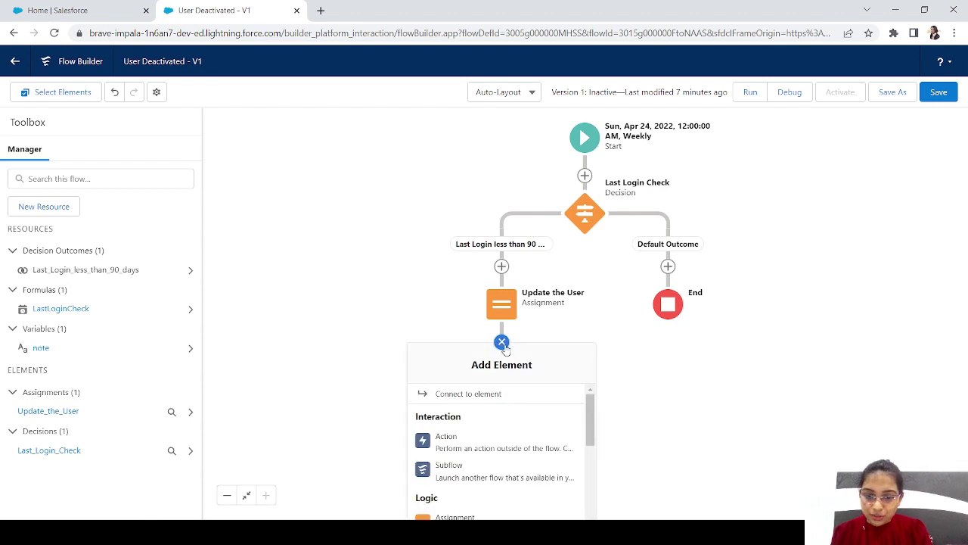
left_click_drag(590, 409, 594, 511)
left_click(464, 470)
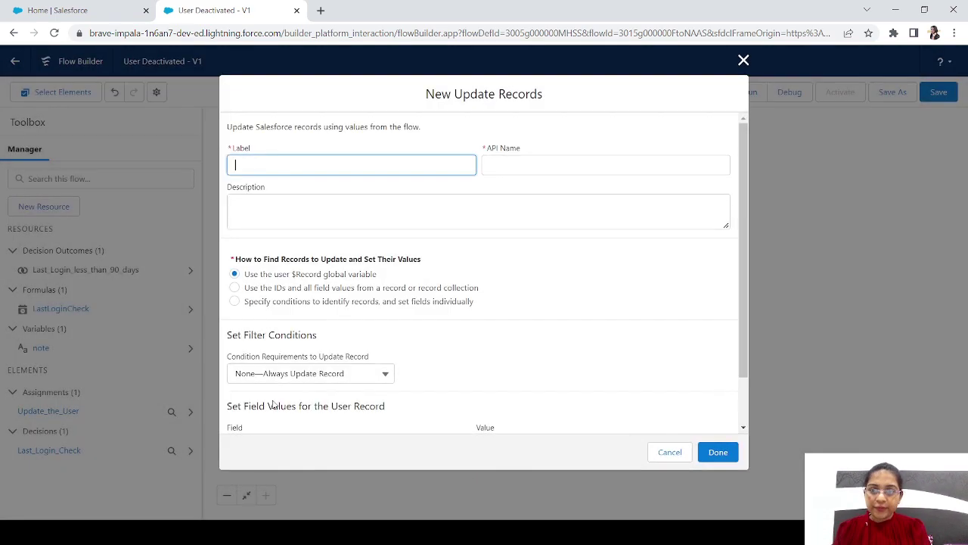
type("Update Use")
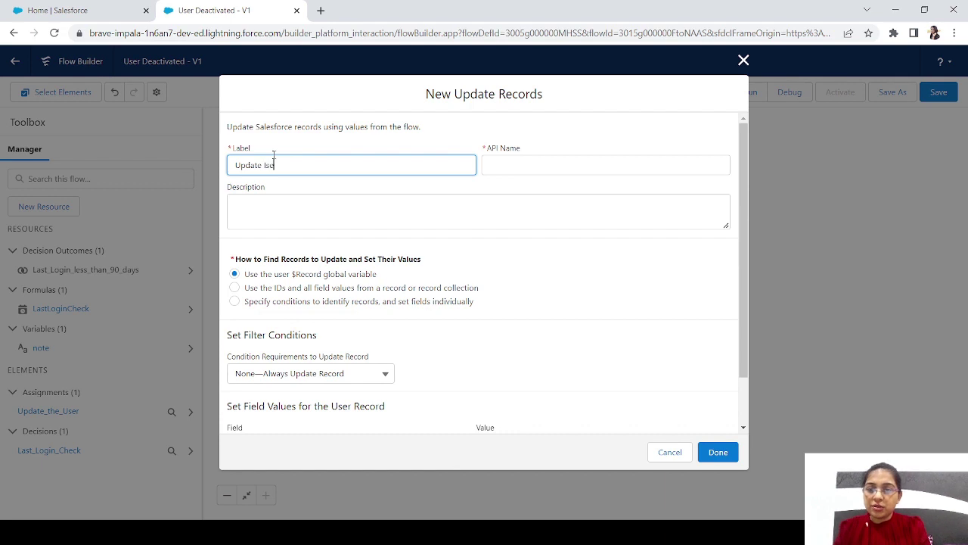
type("r Status")
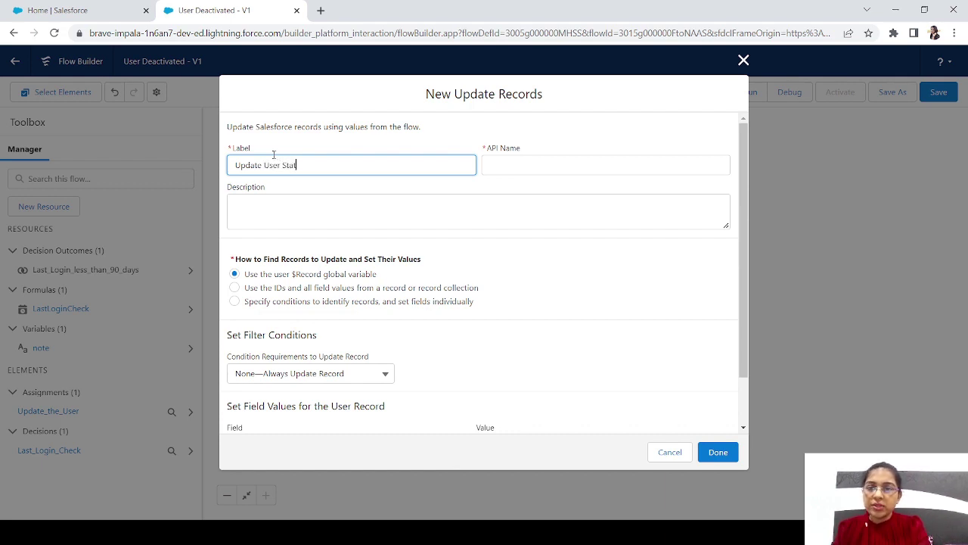
key("Tab")
left_click(373, 329)
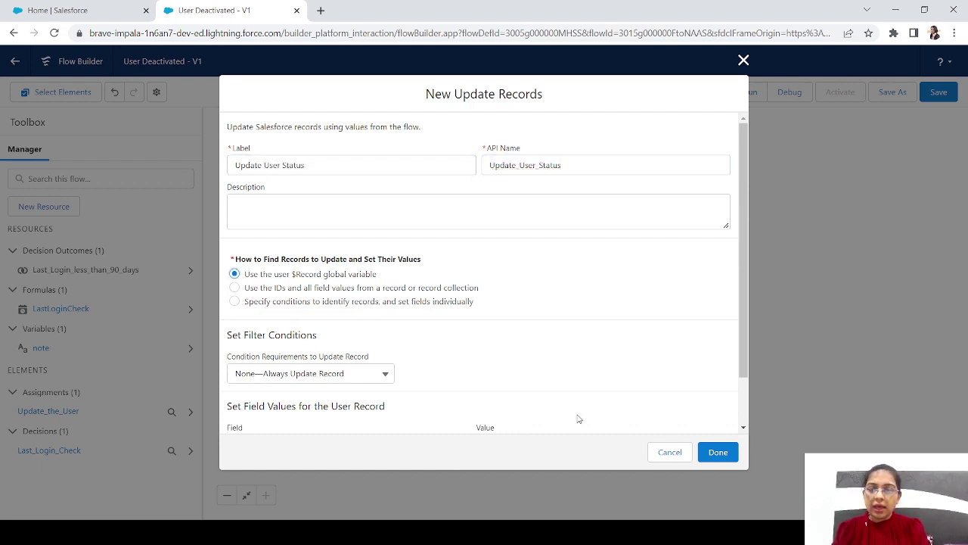
Make Update User Status use the IDs and all field values from a record or record collection, with $Record as the record.
left_click(275, 291)
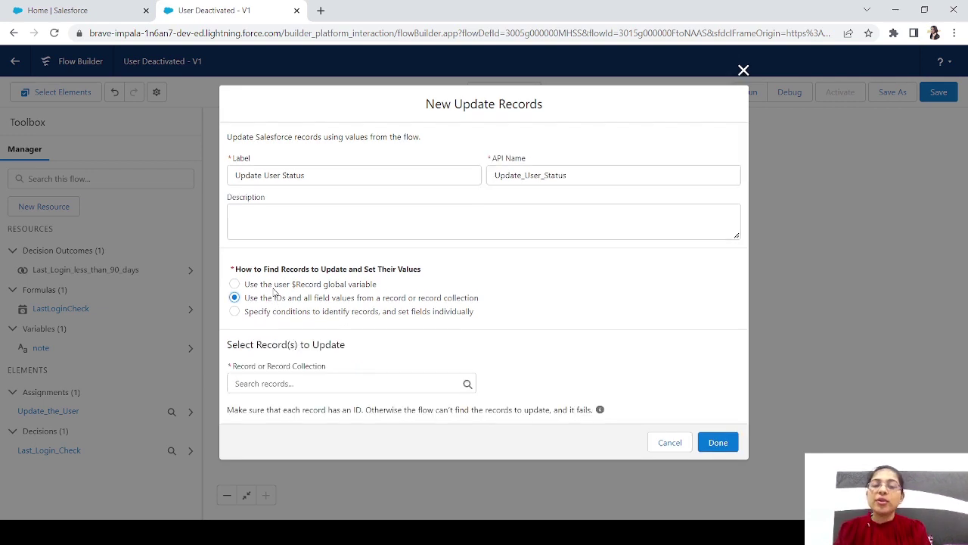
left_click(337, 383)
type("record")
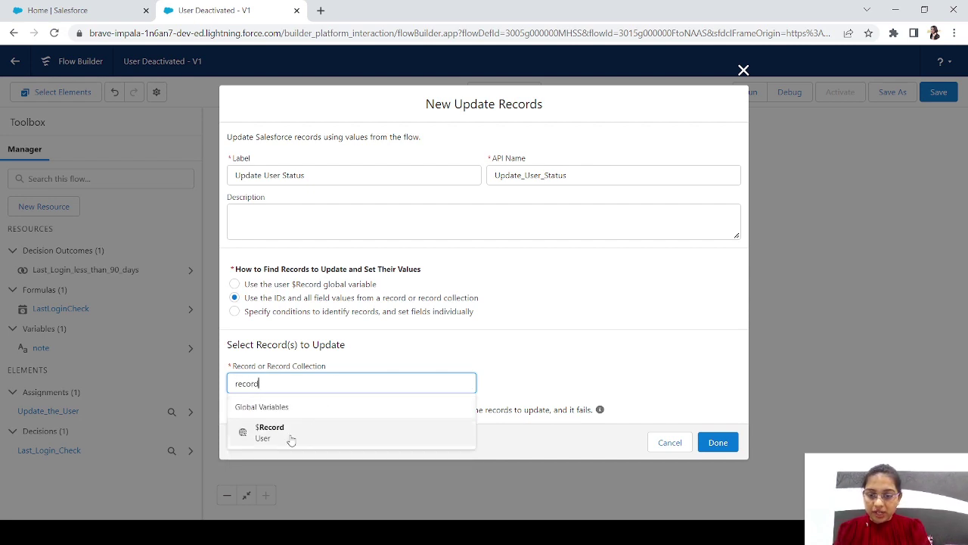
left_click(291, 436)
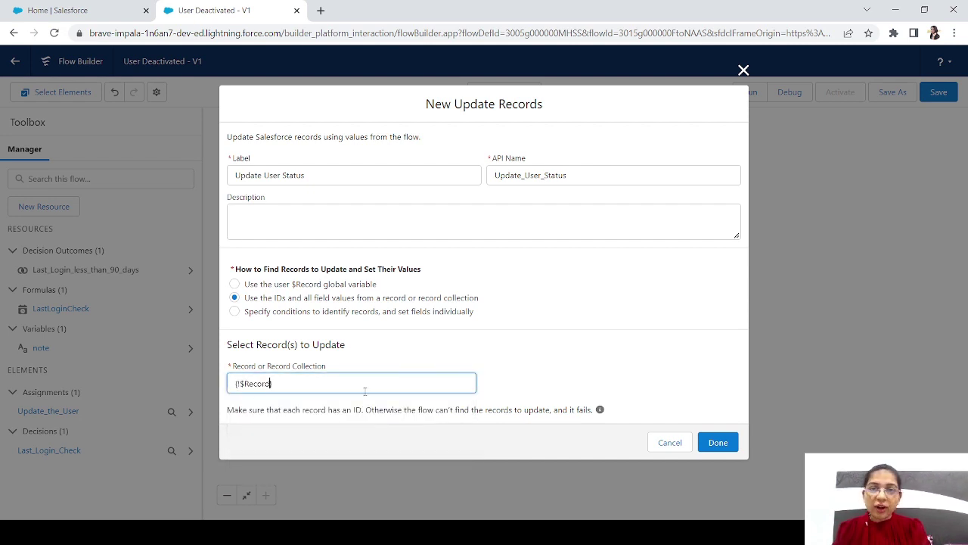
left_click(718, 443)
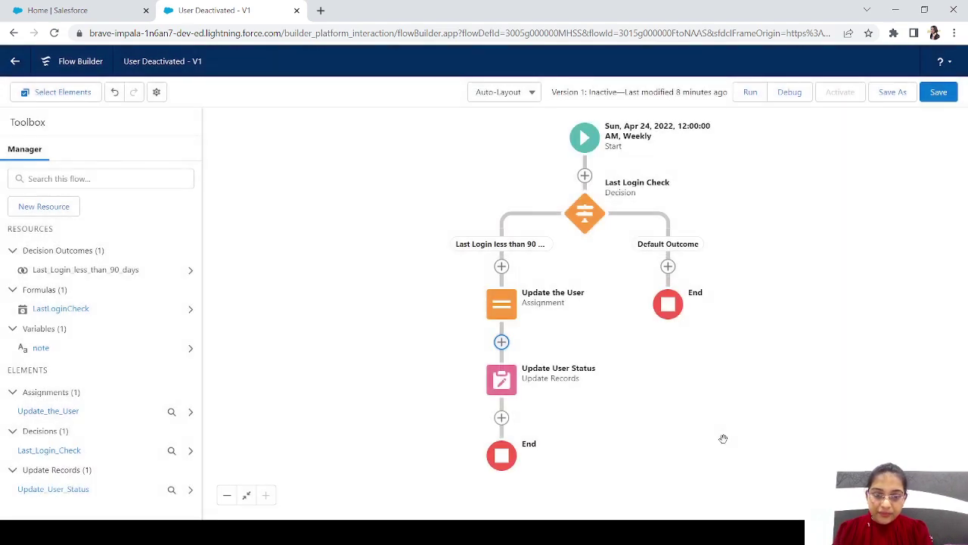
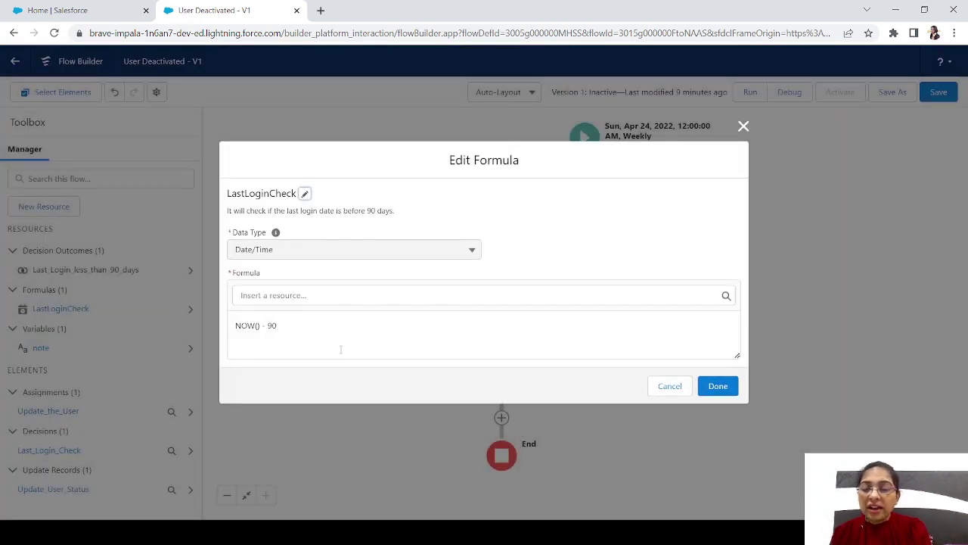
Review the LastLoginCheck formula, the Update the User assignments and the Update User Status record settings.
left_click_drag(284, 324, 147, 325)
left_click(718, 386)
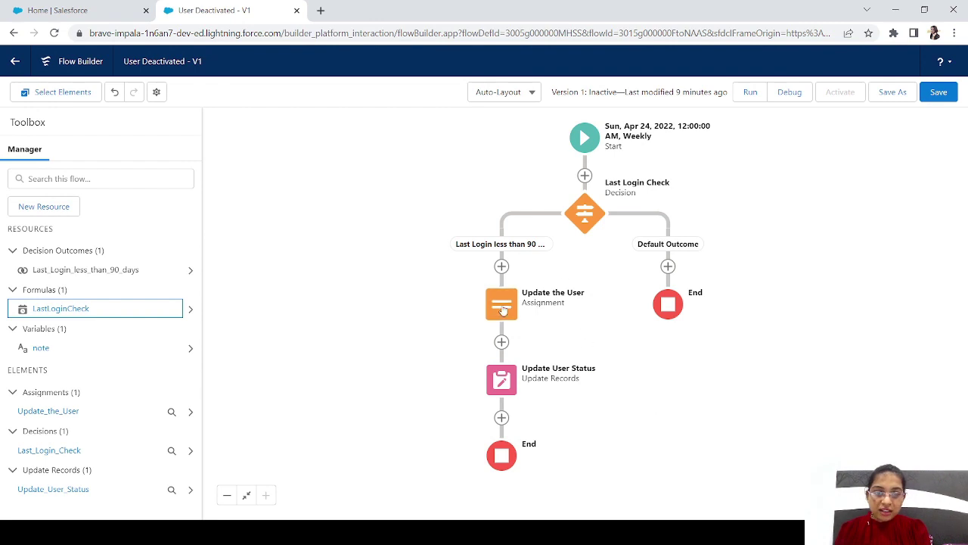
left_click(502, 309)
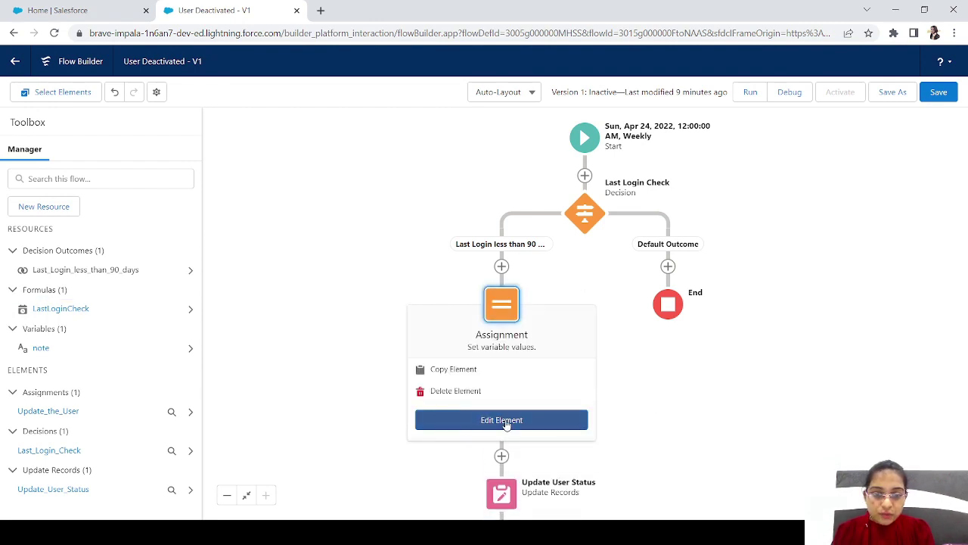
left_click(505, 420)
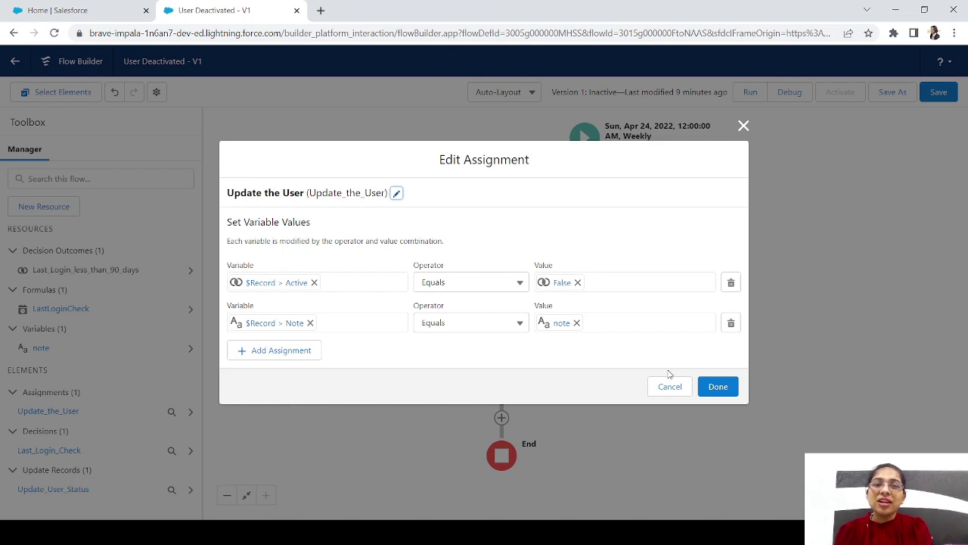
left_click(715, 386)
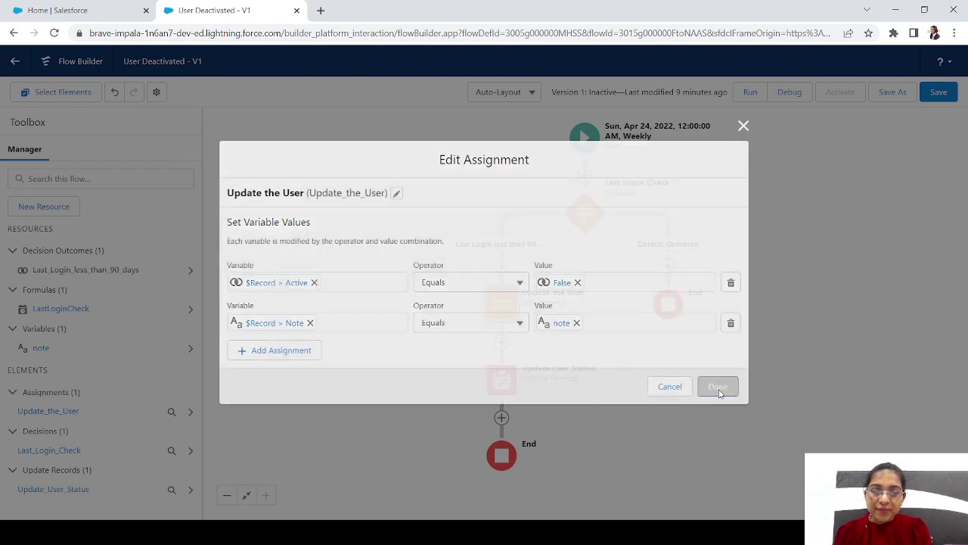
left_click(502, 380)
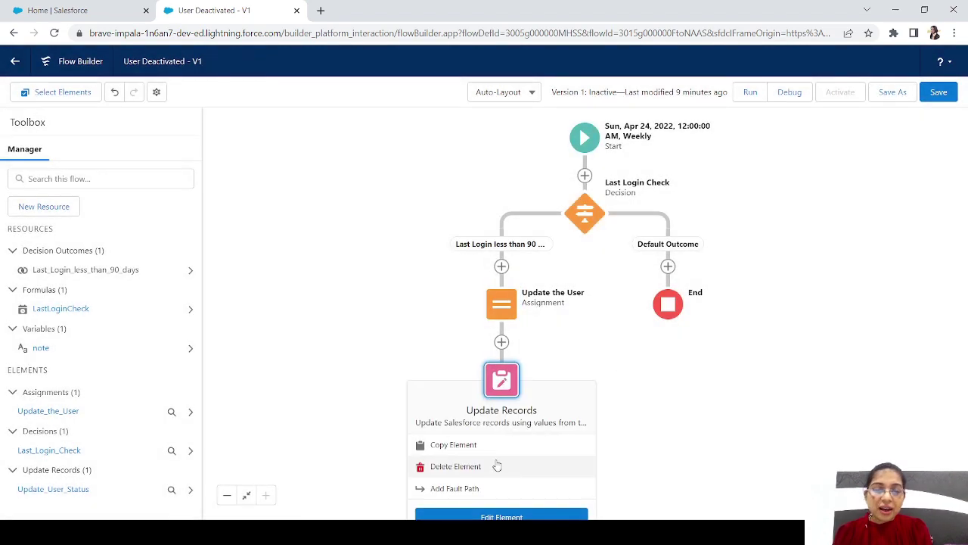
left_click(500, 516)
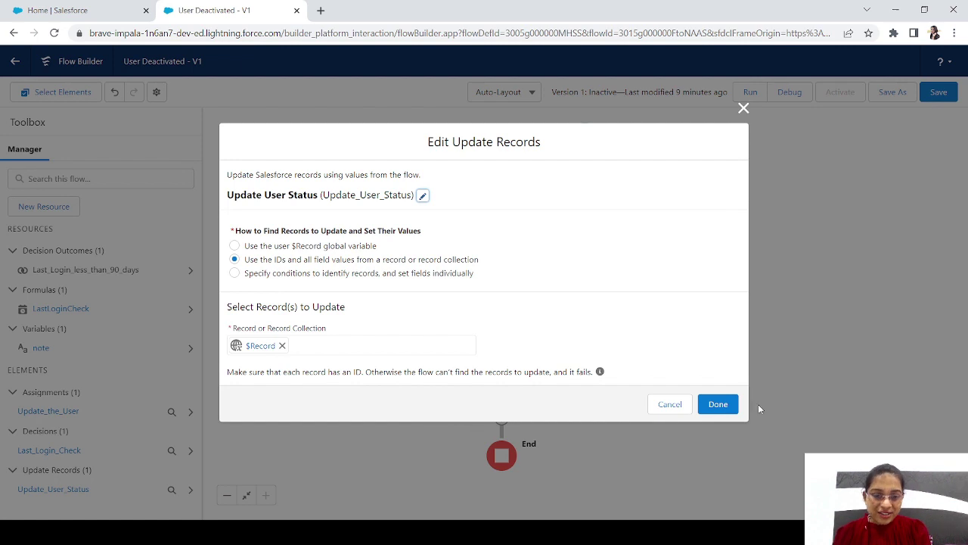
left_click(718, 404)
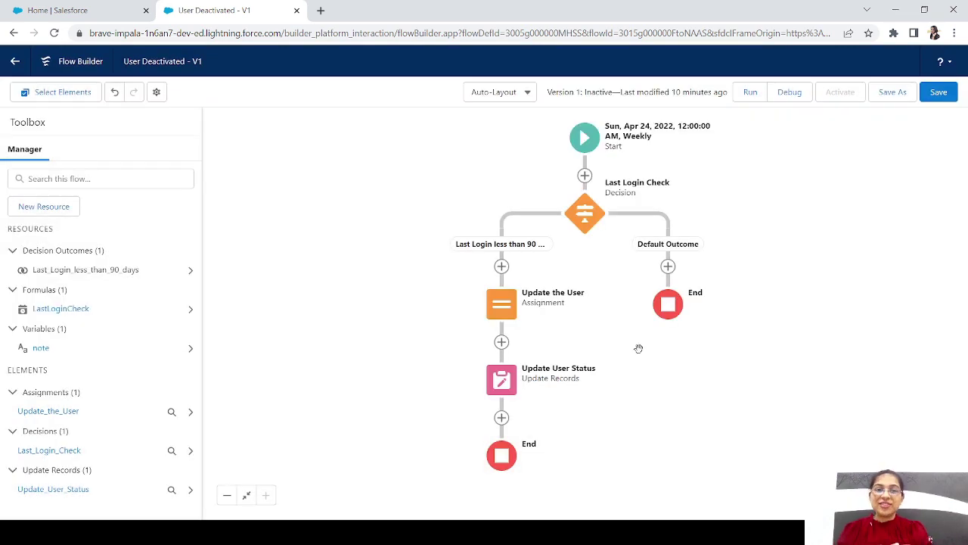